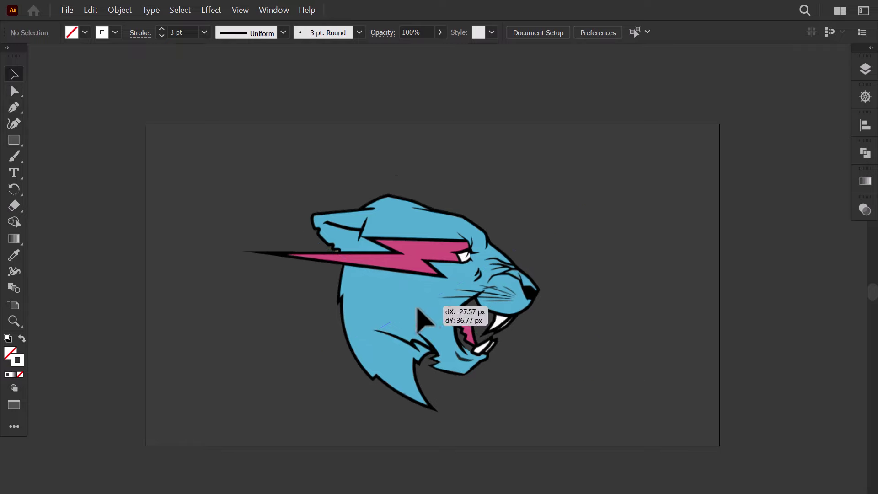
- Lower the opacity of the placed panther logo image so it is faded for tracing, and lock the image
{"action": "left_click", "coordinate": [610, 32]}
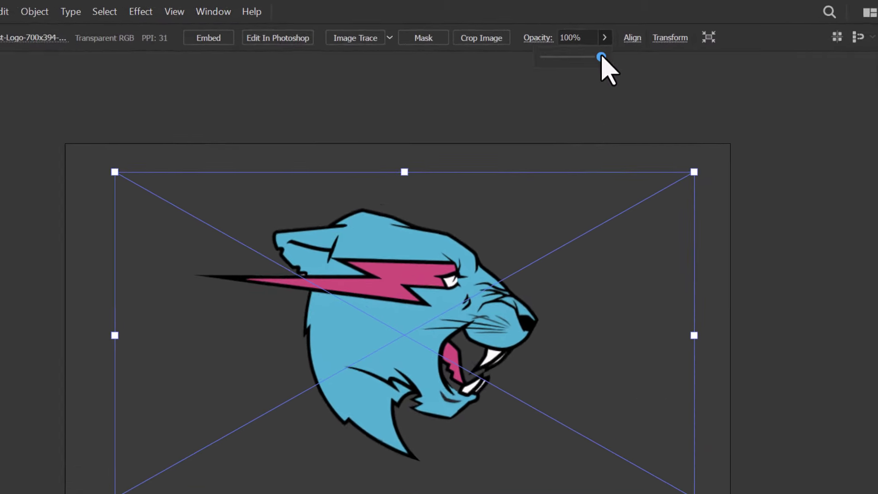
{"action": "left_click_drag", "start_coordinate": [610, 48], "coordinate": [568, 49]}
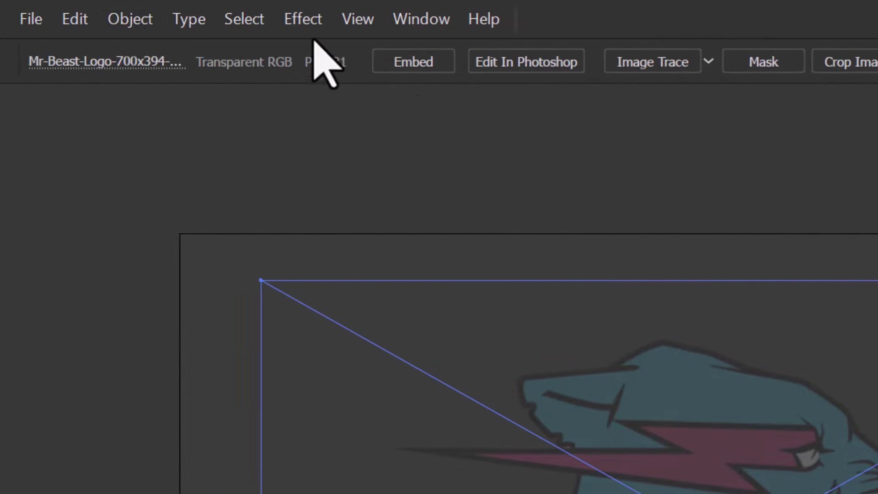
{"action": "left_click", "coordinate": [130, 19]}
{"action": "mouse_move", "coordinate": [245, 98]}
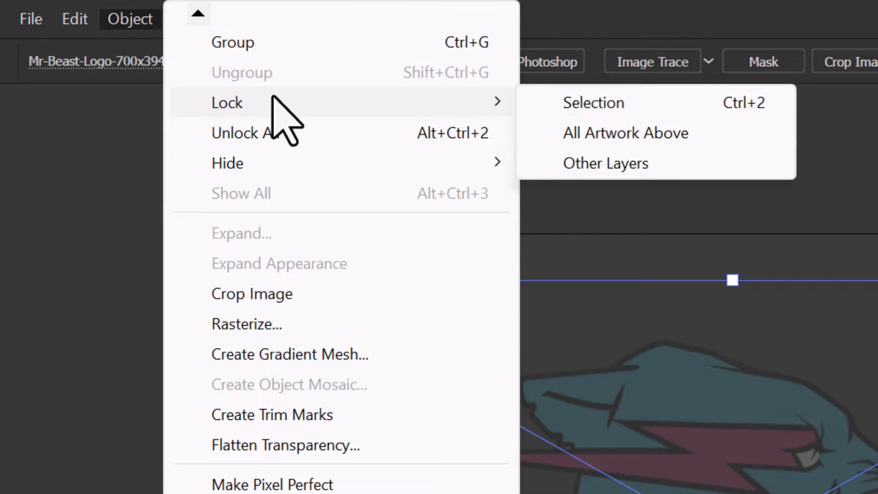
{"action": "left_click", "coordinate": [589, 109]}
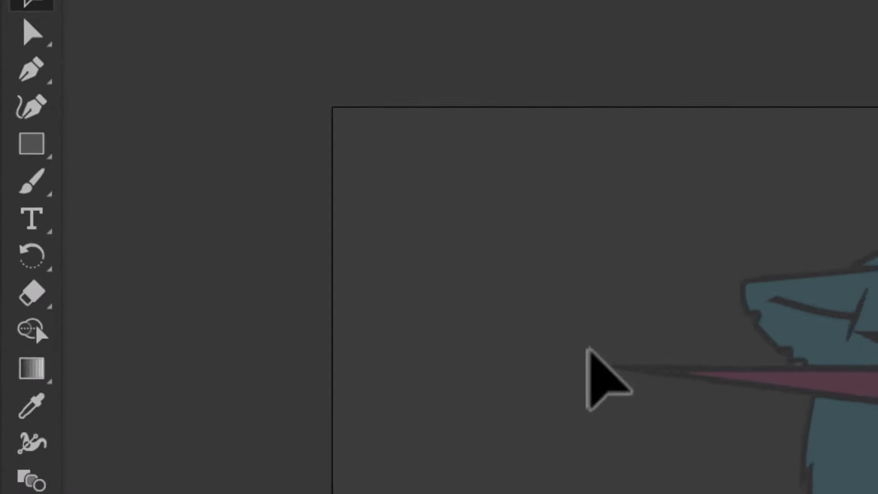
- Trace the head outline, ear, lightning bolt and fangs over the faded logo with Paintbrush strokes
{"action": "left_click", "coordinate": [14, 156]}
{"action": "left_click_drag", "start_coordinate": [335, 118], "coordinate": [611, 239]}
{"action": "key", "text": "ctrl+z"}
{"action": "left_click_drag", "start_coordinate": [503, 251], "coordinate": [611, 235]}
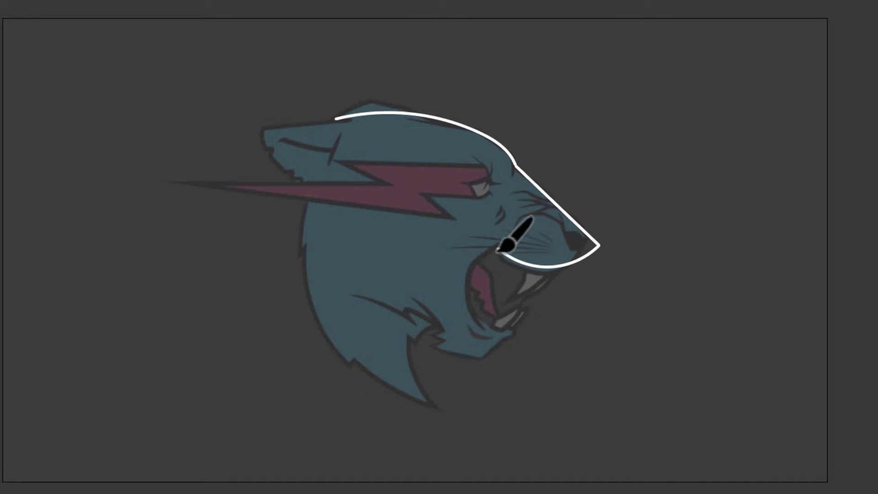
{"action": "mouse_move", "coordinate": [499, 251]}
{"action": "left_mouse_down"}
{"action": "mouse_move", "coordinate": [524, 324]}
{"action": "mouse_move", "coordinate": [446, 354]}
{"action": "mouse_move", "coordinate": [421, 383]}
{"action": "mouse_move", "coordinate": [342, 355]}
{"action": "mouse_move", "coordinate": [324, 188]}
{"action": "mouse_move", "coordinate": [293, 171]}
{"action": "mouse_move", "coordinate": [313, 122]}
{"action": "mouse_move", "coordinate": [345, 121]}
{"action": "left_mouse_up"}
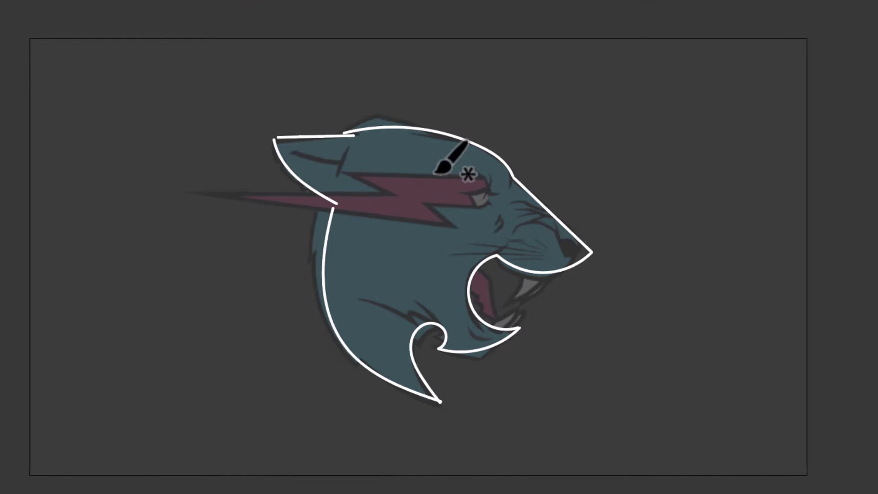
{"action": "left_click_drag", "start_coordinate": [486, 176], "coordinate": [436, 179]}
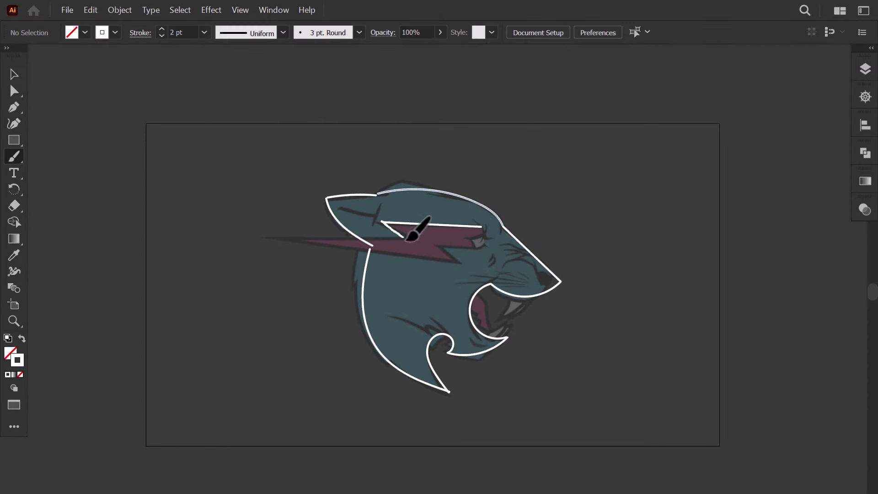
{"action": "mouse_move", "coordinate": [409, 238]}
{"action": "left_mouse_down"}
{"action": "mouse_move", "coordinate": [291, 240]}
{"action": "mouse_move", "coordinate": [463, 264]}
{"action": "left_mouse_up"}
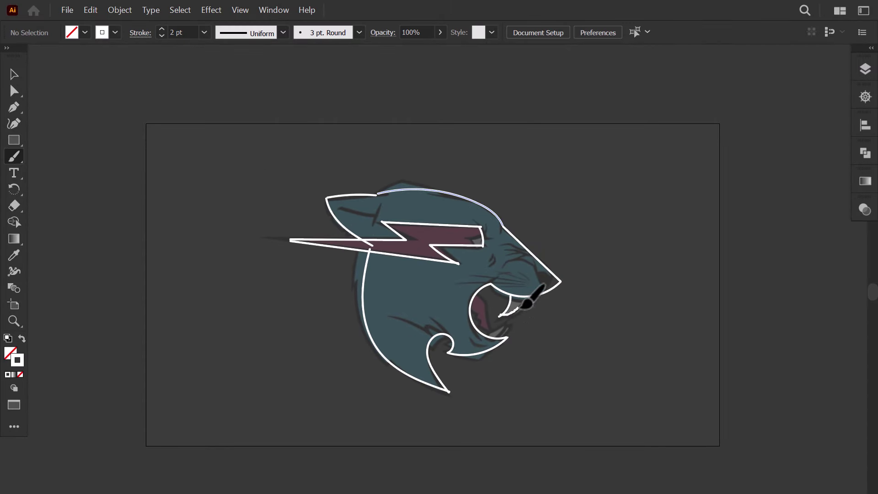
- Select all the traced strokes and move them off the faded reference logo
{"action": "key", "text": "v"}
{"action": "scroll", "coordinate": [509, 313], "scroll_direction": "right", "scroll_amount": 4}
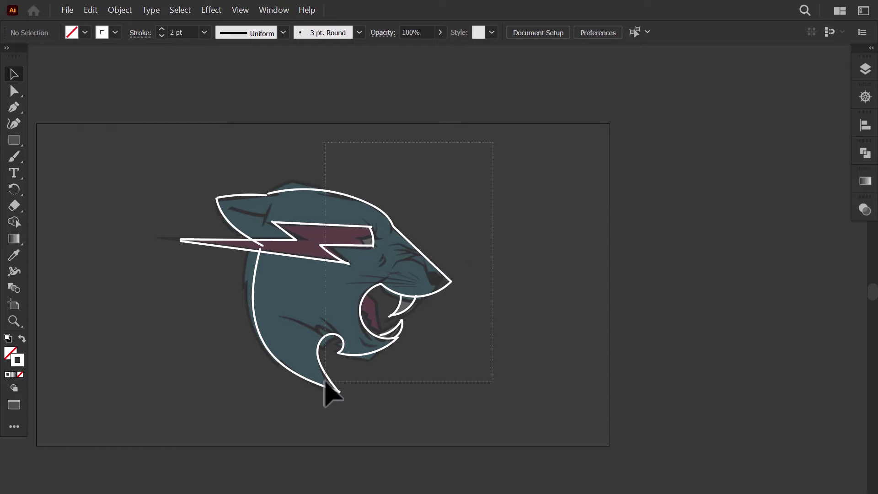
{"action": "left_click", "coordinate": [249, 290]}
{"action": "left_click_drag", "start_coordinate": [249, 290], "coordinate": [471, 294]}
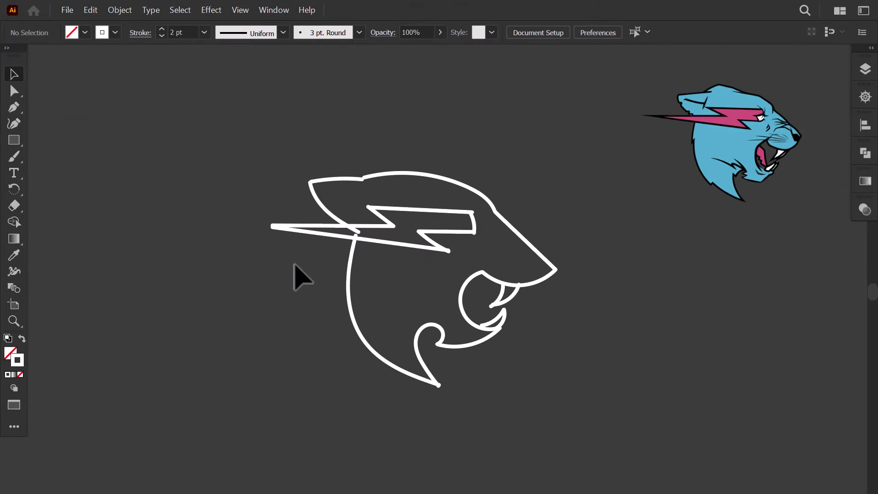
- Replace the traced ear strokes with a taller, more pointed ear drawn with the Paintbrush
{"action": "left_click", "coordinate": [307, 174]}
{"action": "key", "text": "Delete"}
{"action": "key", "text": "b"}
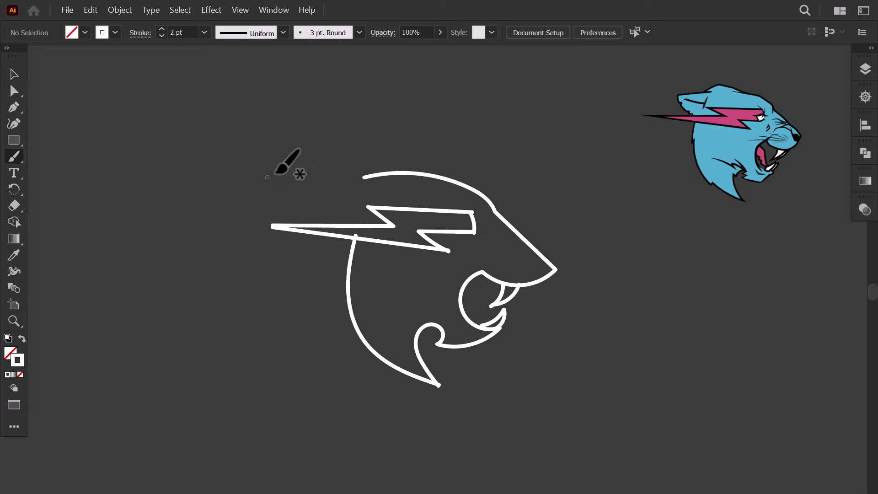
- Delete the forehead curve and nose bridge line and redraw them with a higher brow and a flatter, longer snout
{"action": "key", "text": "v"}
{"action": "left_click", "coordinate": [433, 176]}
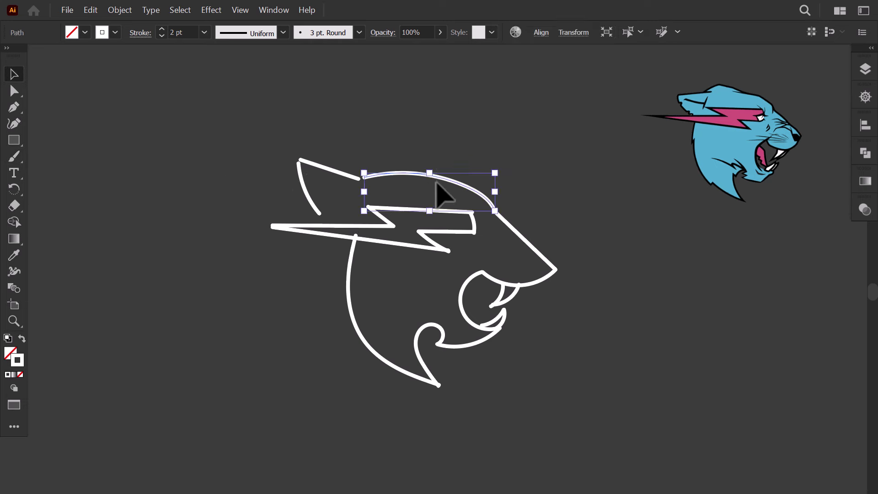
{"action": "key", "text": "Delete"}
{"action": "key", "text": "b"}
{"action": "mouse_move", "coordinate": [362, 176]}
{"action": "left_mouse_down"}
{"action": "mouse_move", "coordinate": [400, 169]}
{"action": "mouse_move", "coordinate": [488, 191]}
{"action": "mouse_move", "coordinate": [563, 232]}
{"action": "left_mouse_up"}
- Replace the upper jaw, fang and mouth curves with a new nose edge and a rounder open mouth
{"action": "key", "text": "v"}
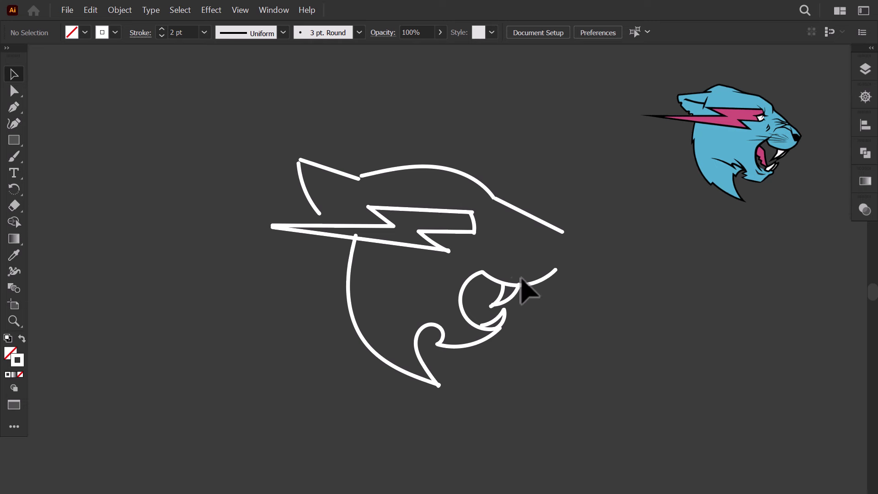
{"action": "left_click", "coordinate": [550, 277]}
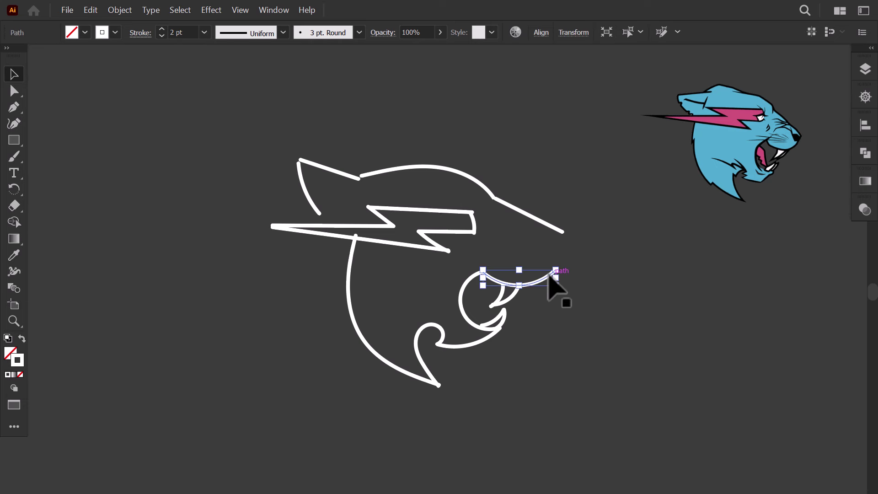
{"action": "key", "text": "Delete"}
{"action": "left_click_drag", "start_coordinate": [507, 296], "coordinate": [488, 308]}
{"action": "key", "text": "Delete"}
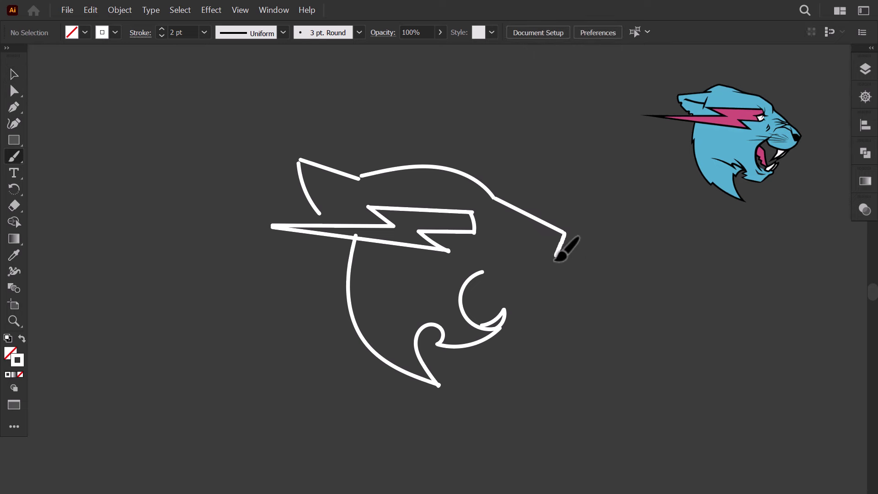
{"action": "left_click", "coordinate": [479, 302], "text": "ctrl"}
{"action": "key", "text": "Delete"}
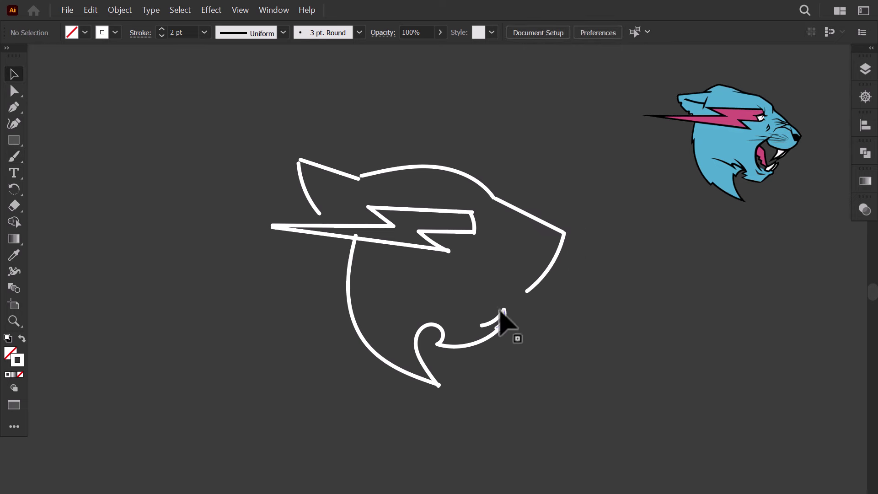
{"action": "left_click_drag", "start_coordinate": [526, 291], "coordinate": [487, 262]}
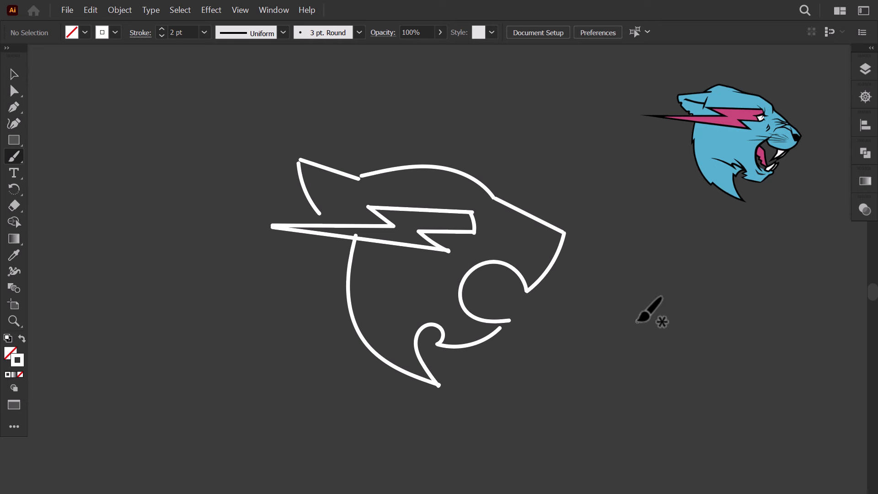
- Delete the chin and throat curves and shift the back-of-neck curve outward, away from the mouth
{"action": "key", "text": "v"}
{"action": "left_click", "coordinate": [435, 359]}
{"action": "key", "text": "Delete"}
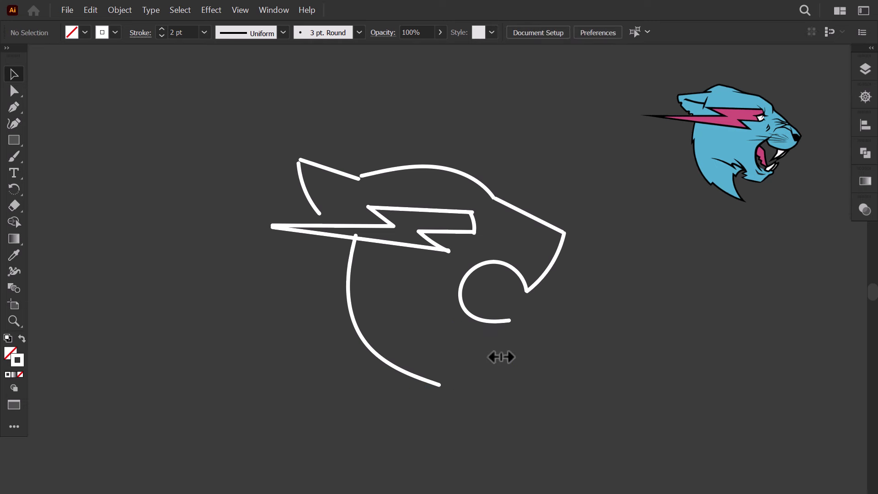
{"action": "left_click_drag", "start_coordinate": [349, 277], "coordinate": [332, 276]}
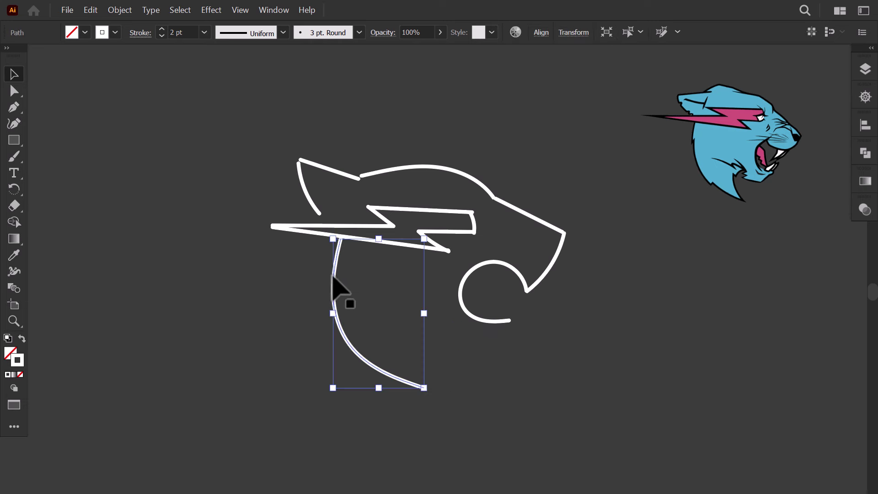
- Draw the lower jaw and the flowing, pointed mane strokes running up to the back of the head
{"action": "key", "text": "b"}
{"action": "left_click_drag", "start_coordinate": [489, 320], "coordinate": [479, 355]}
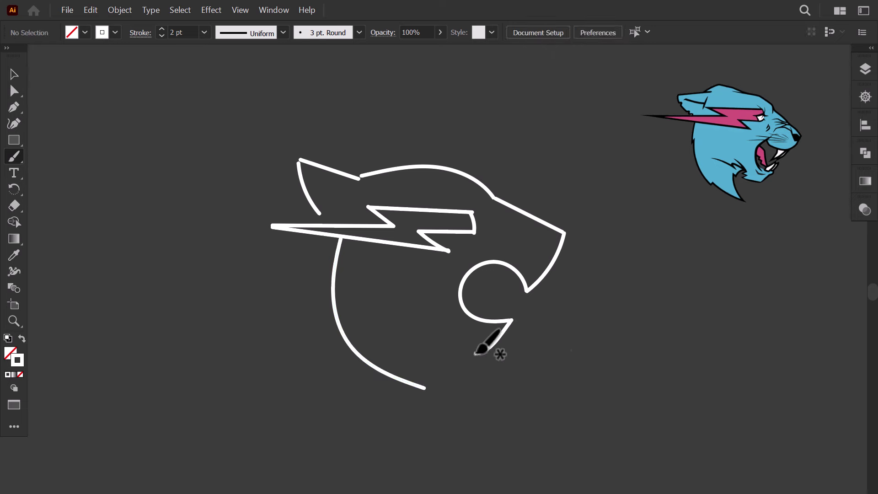
{"action": "key", "text": "ctrl+z"}
{"action": "mouse_move", "coordinate": [488, 320]}
{"action": "left_mouse_down"}
{"action": "mouse_move", "coordinate": [481, 353]}
{"action": "mouse_move", "coordinate": [395, 276]}
{"action": "left_mouse_up"}
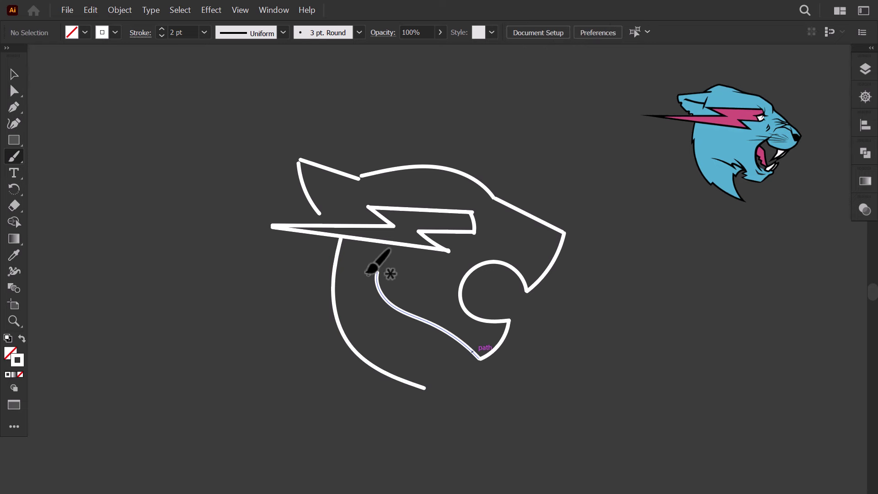
{"action": "left_click_drag", "start_coordinate": [383, 311], "coordinate": [377, 274]}
{"action": "mouse_move", "coordinate": [404, 326]}
{"action": "left_mouse_down"}
{"action": "mouse_move", "coordinate": [444, 367]}
{"action": "mouse_move", "coordinate": [354, 326]}
{"action": "mouse_move", "coordinate": [301, 247]}
{"action": "left_mouse_up"}
- Delete the old curve at the back of the neck
{"action": "left_click", "coordinate": [11, 90]}
{"action": "left_click", "coordinate": [337, 256]}
{"action": "key", "text": "Delete"}
{"action": "key", "text": "b"}
- Enlarge the lightning bolt and position it between the brow and the mane, its tail extending behind the head
{"action": "key", "text": "v"}
{"action": "left_click", "coordinate": [438, 251]}
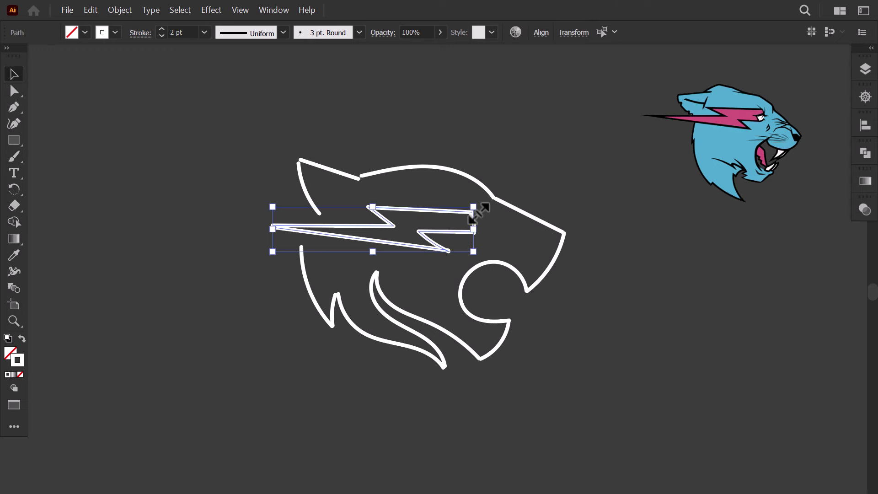
{"action": "left_click_drag", "start_coordinate": [476, 211], "coordinate": [450, 209]}
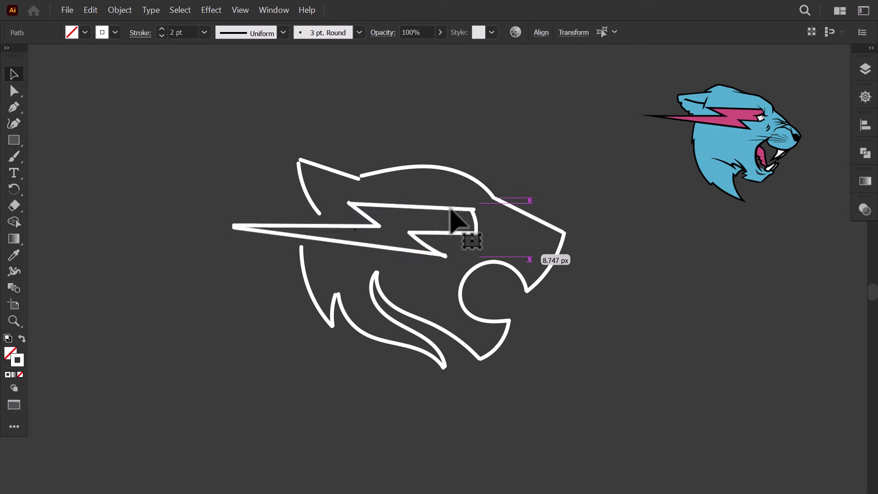
{"action": "key", "text": "ctrl+shift+a"}
{"action": "key", "text": "b"}
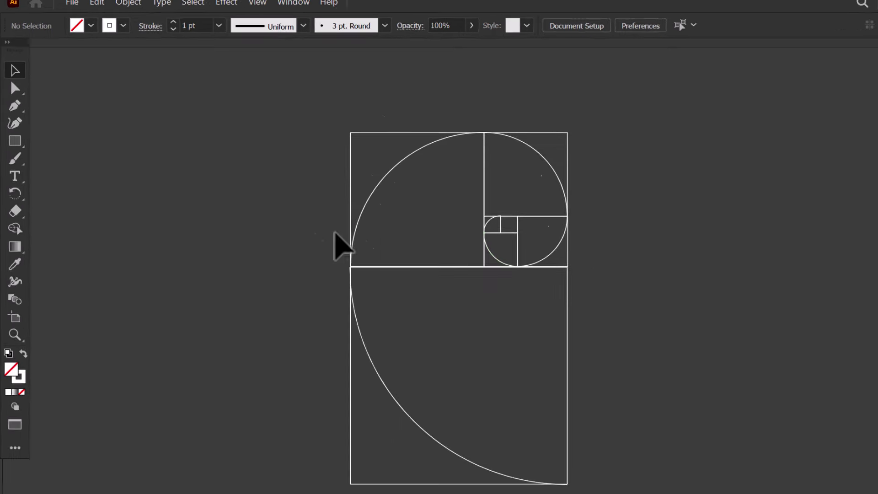
- Draw a trial circle filling the largest square of the golden-ratio spiral and delete it again
{"action": "left_click", "coordinate": [17, 140]}
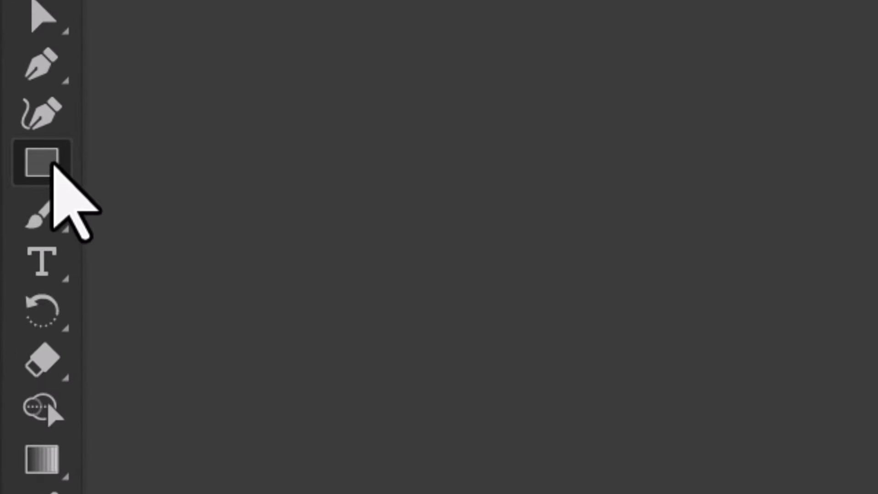
{"action": "left_click_drag", "start_coordinate": [52, 162], "coordinate": [141, 204]}
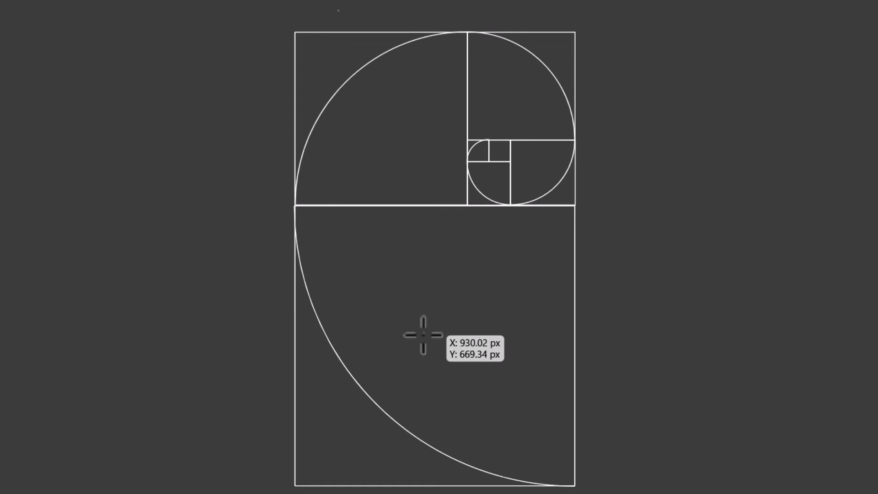
{"action": "left_click_drag", "start_coordinate": [435, 346], "coordinate": [541, 483]}
{"action": "key", "text": "v"}
{"action": "left_click", "coordinate": [354, 178]}
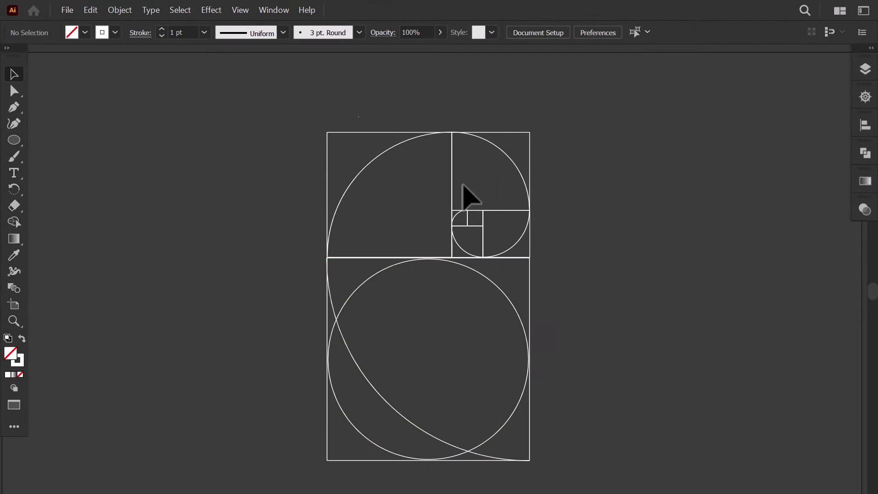
{"action": "left_click", "coordinate": [485, 278]}
{"action": "key", "text": "Delete"}
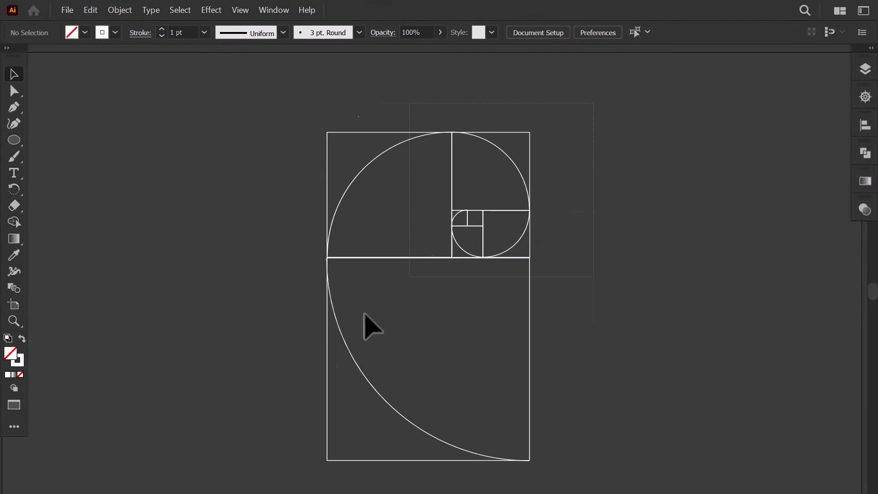
- Move the whole golden-ratio spiral construction aside and draw a large circle in the free space beside it
{"action": "key", "text": "ctrl+a"}
{"action": "left_click_drag", "start_coordinate": [363, 375], "coordinate": [143, 374]}
{"action": "left_click", "coordinate": [323, 346]}
{"action": "key", "text": "l"}
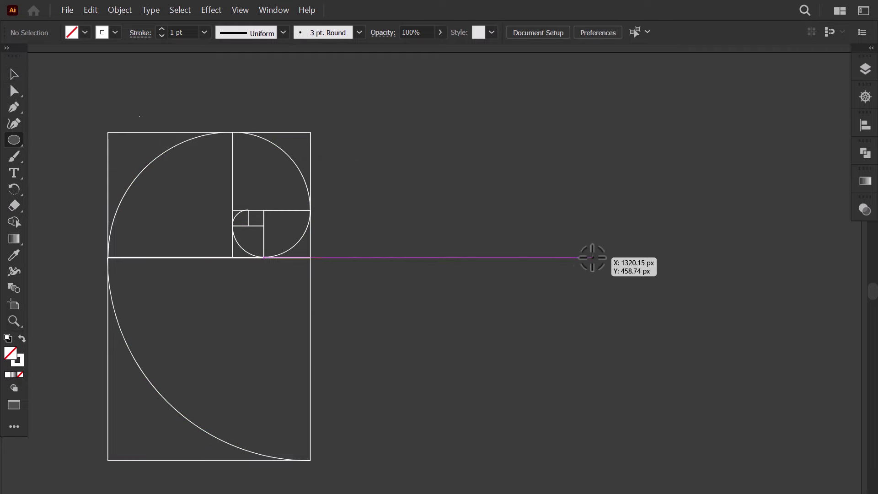
{"action": "left_click_drag", "start_coordinate": [576, 262], "coordinate": [696, 408]}
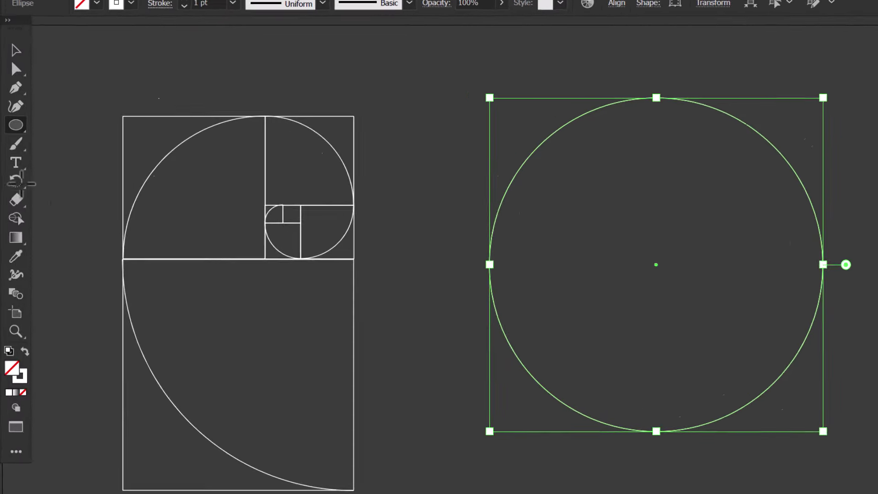
- Create a copy of the large circle scaled uniformly by 100%/1.618 about its own centre
{"action": "left_click", "coordinate": [16, 181]}
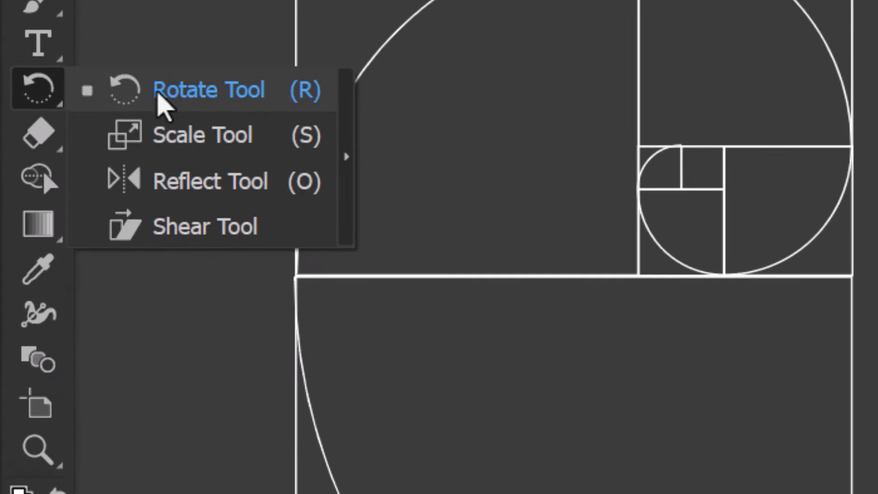
{"action": "left_click", "coordinate": [190, 147]}
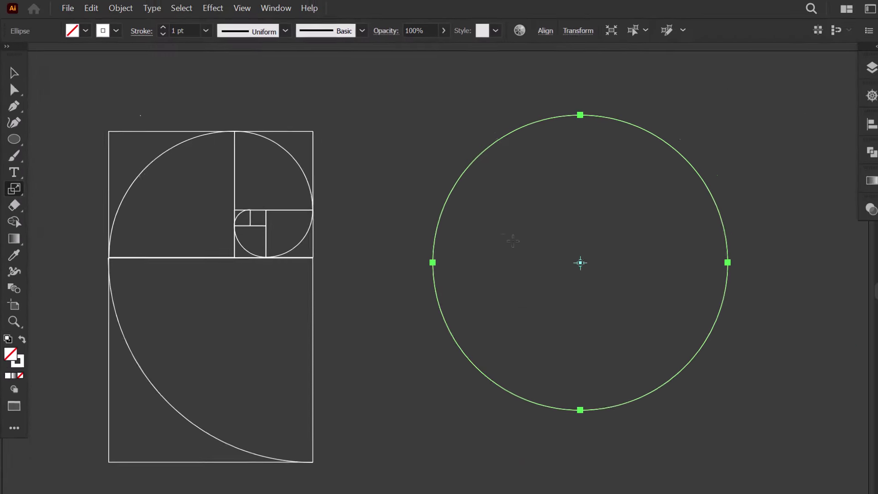
{"action": "left_click", "coordinate": [576, 262], "text": "alt"}
{"action": "double_click", "coordinate": [323, 191]}
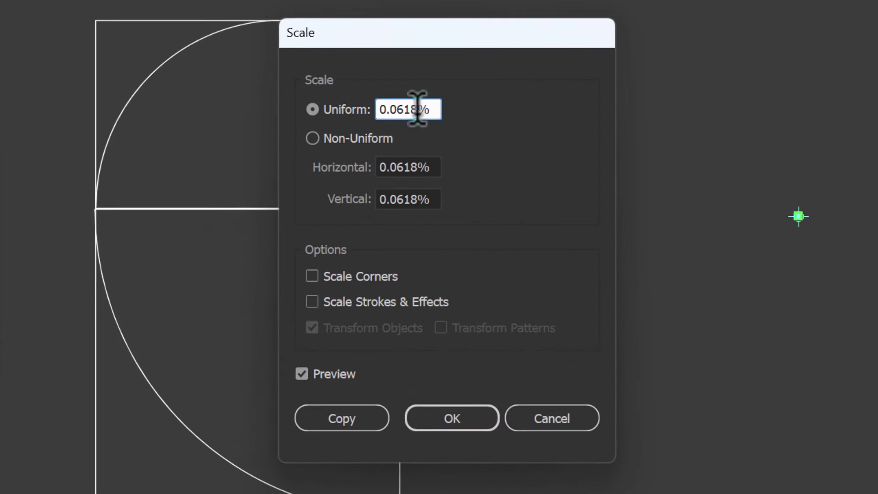
{"action": "type", "text": "100"}
{"action": "left_click", "coordinate": [427, 102]}
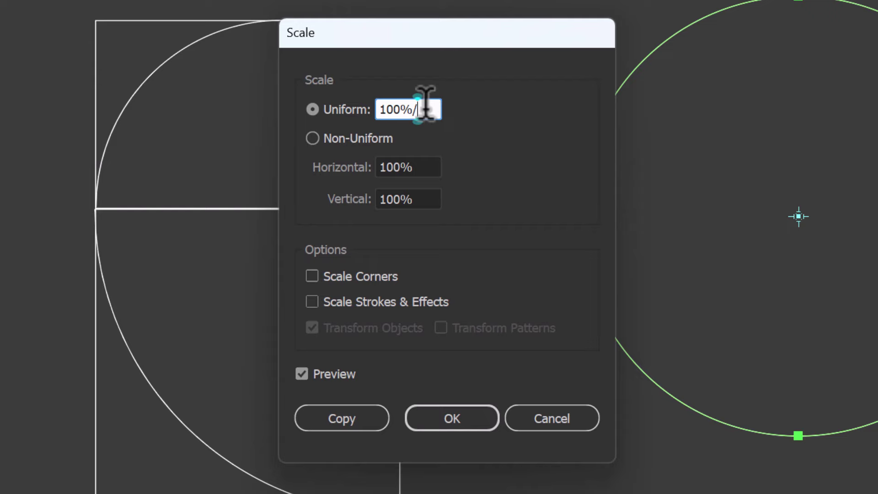
{"action": "type", "text": "/1618"}
{"action": "key", "text": "Left"}
{"action": "key", "text": "Left"}
{"action": "key", "text": "Left"}
{"action": "type", "text": "."}
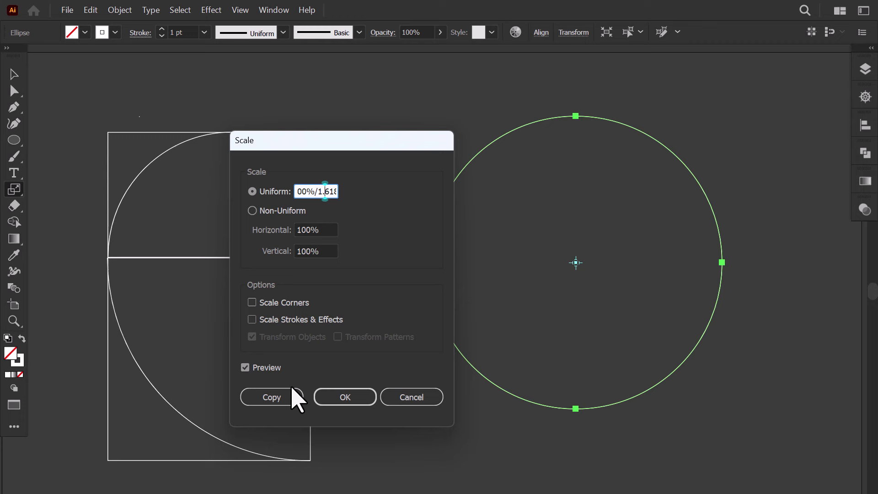
{"action": "left_click", "coordinate": [288, 395]}
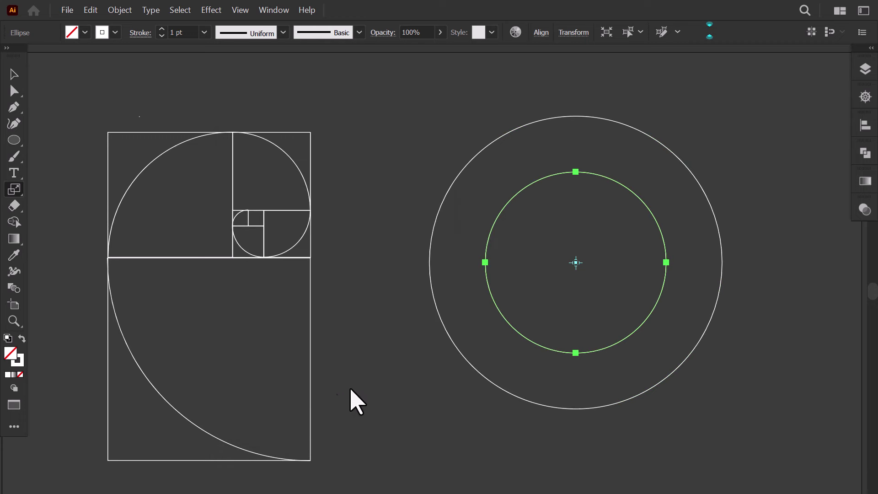
- Repeat the scaled copy several times to build a series of ever smaller concentric golden circles
{"action": "key", "text": "ctrl+d"}
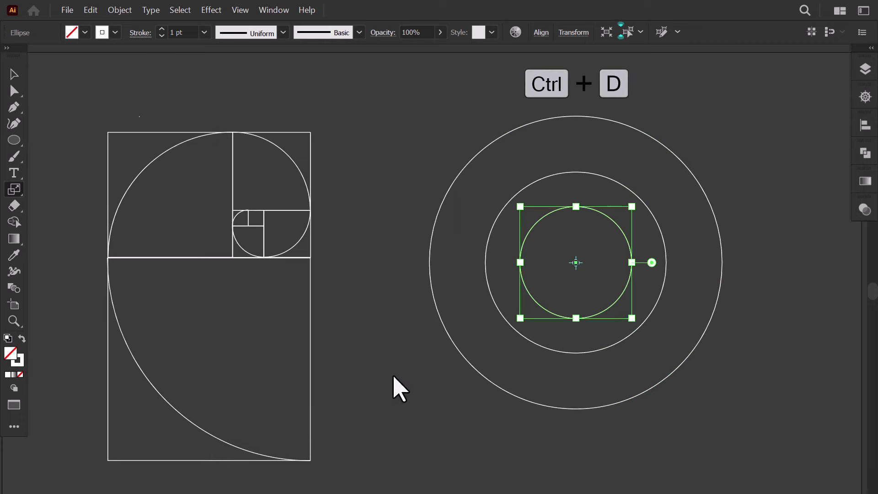
{"action": "key", "text": "ctrl+d"}
{"action": "key", "text": "ctrl+d"}
{"action": "key", "text": "ctrl+d"}
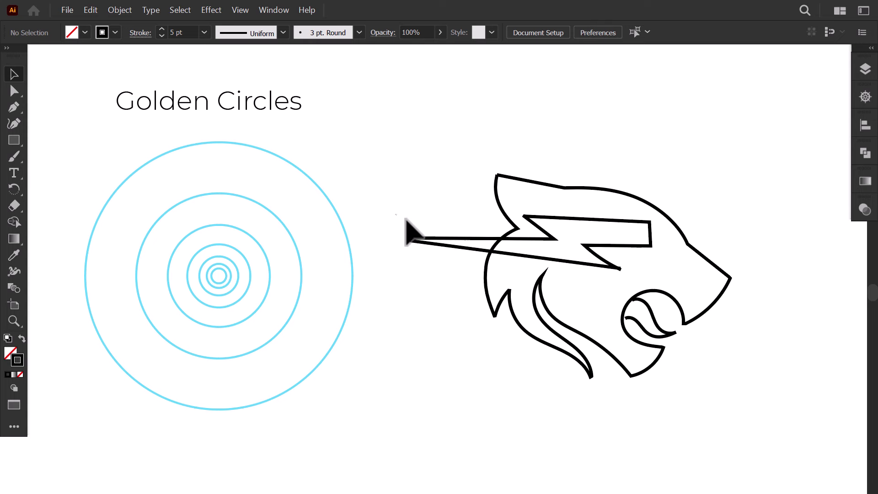
- Cut the lightning bolt and the curves inside the mouth, and paste them in place on a new layer
{"action": "left_click_drag", "start_coordinate": [446, 264], "coordinate": [449, 269]}
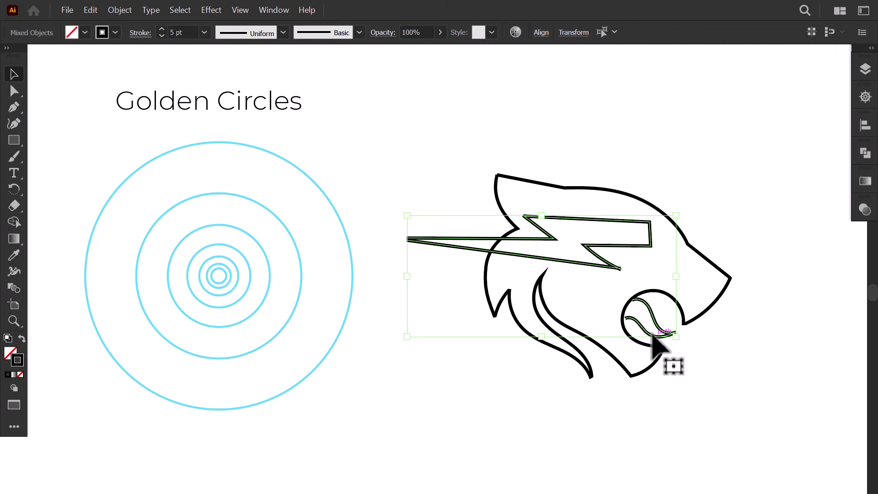
{"action": "left_click", "coordinate": [653, 336], "text": "shift"}
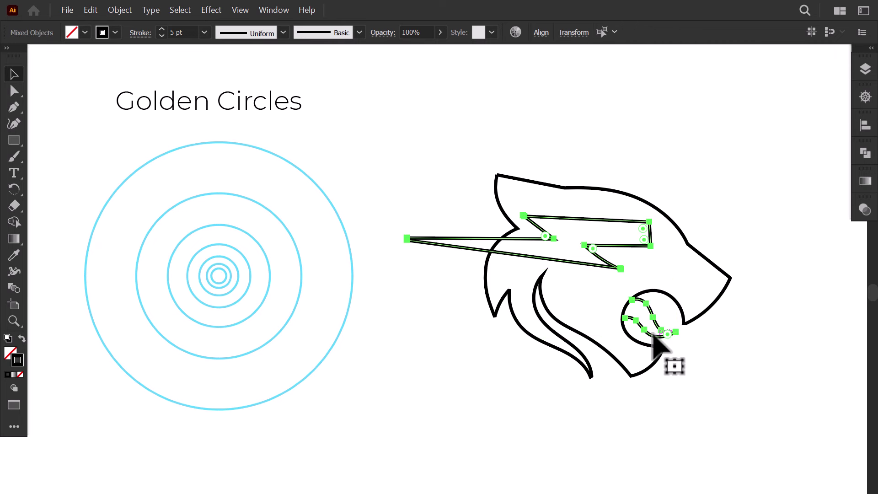
{"action": "key", "text": "ctrl+x"}
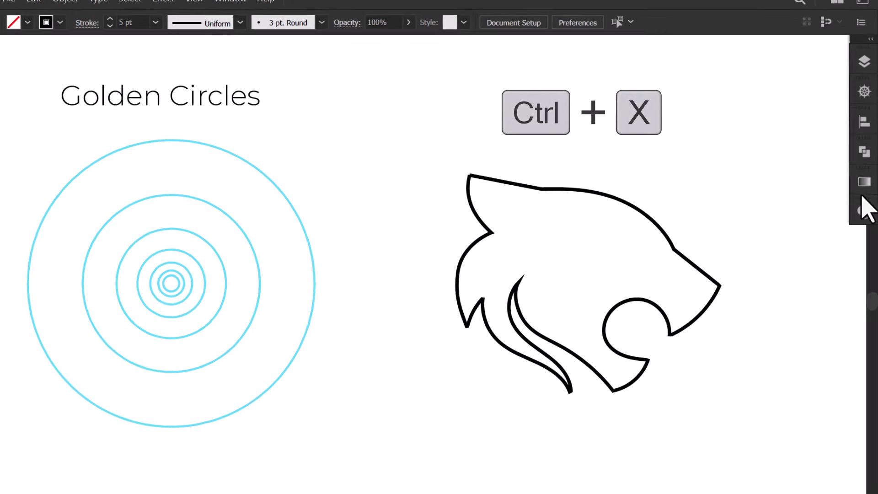
{"action": "left_click", "coordinate": [864, 61]}
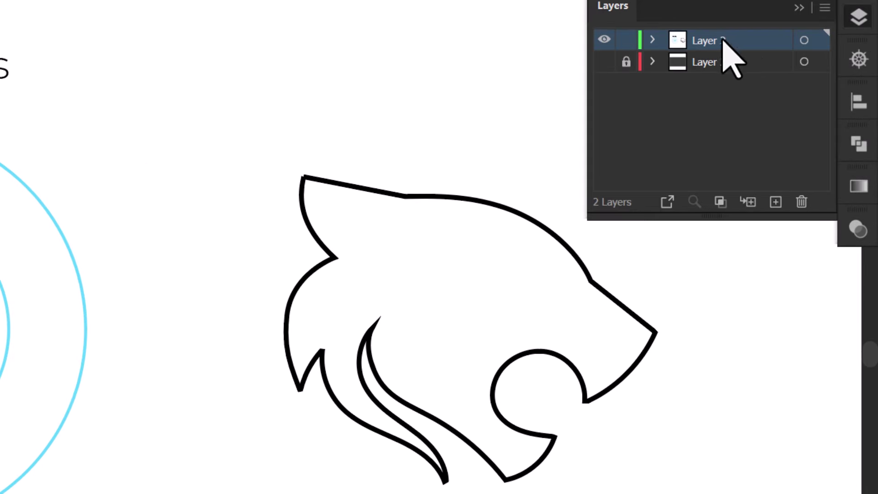
{"action": "left_click", "coordinate": [775, 202]}
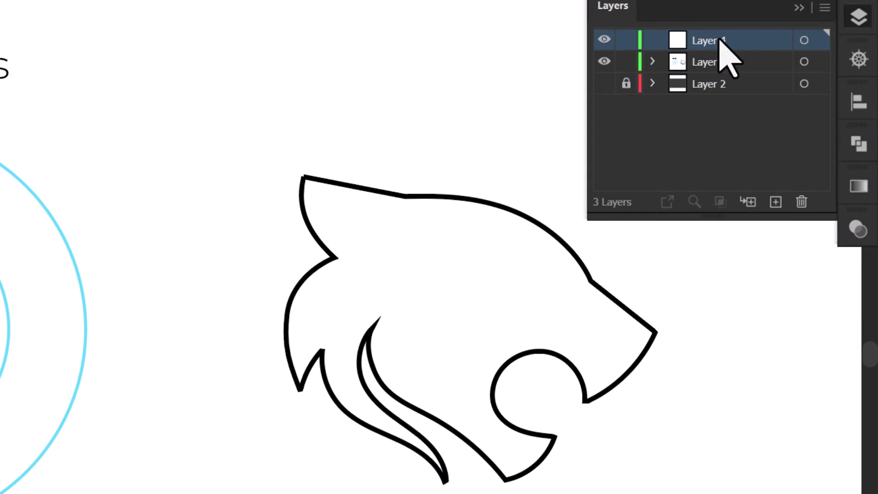
{"action": "key", "text": "ctrl+f"}
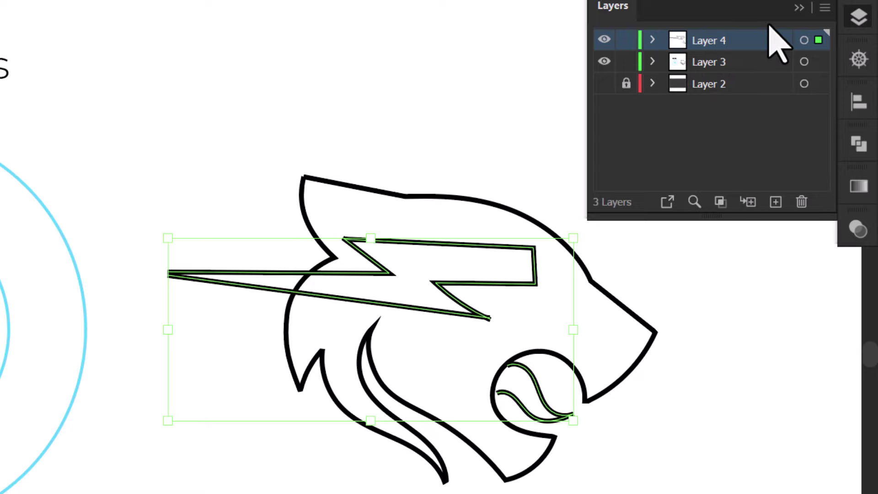
- Hide the new layer holding the lightning bolt and mouth curves
{"action": "left_click", "coordinate": [604, 39], "text": "alt"}
{"action": "left_click", "coordinate": [604, 41]}
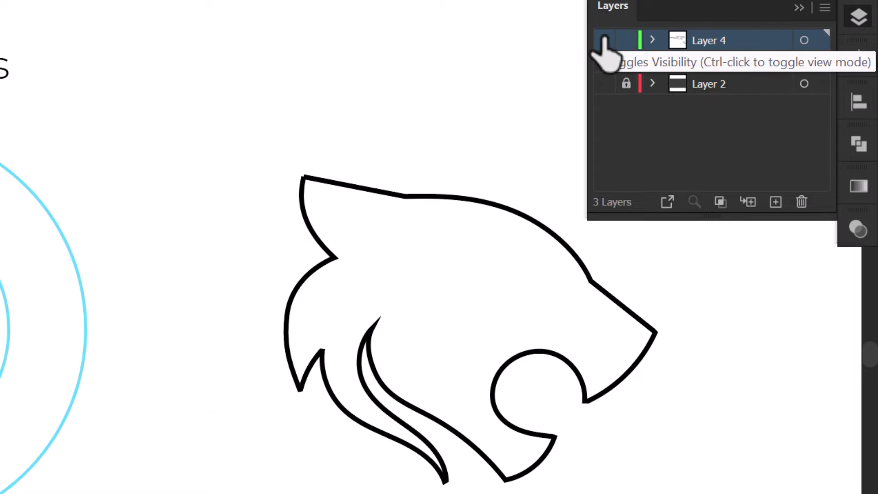
{"action": "left_click", "coordinate": [604, 40]}
{"action": "left_click", "coordinate": [604, 41]}
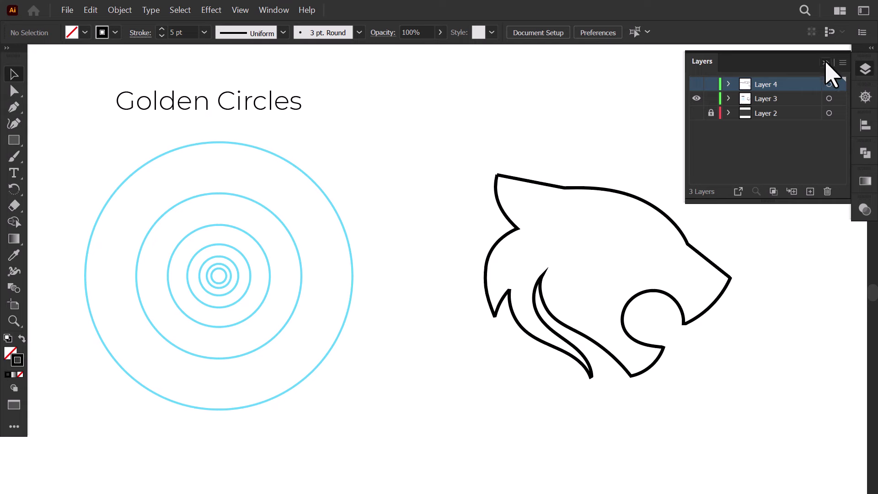
{"action": "left_click", "coordinate": [826, 63]}
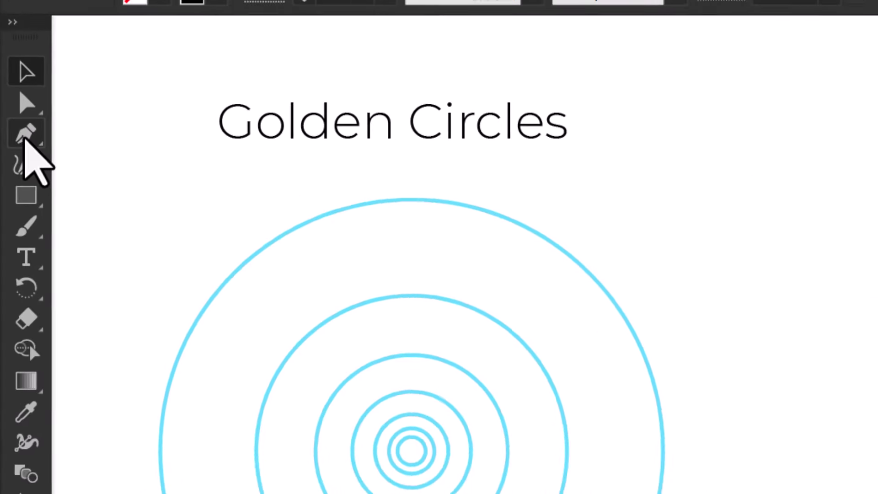
- Draw a straight-segment Pen path from behind the neck through the ear notch and mane tip, and set its stroke to 3 pt
{"action": "left_click", "coordinate": [26, 136]}
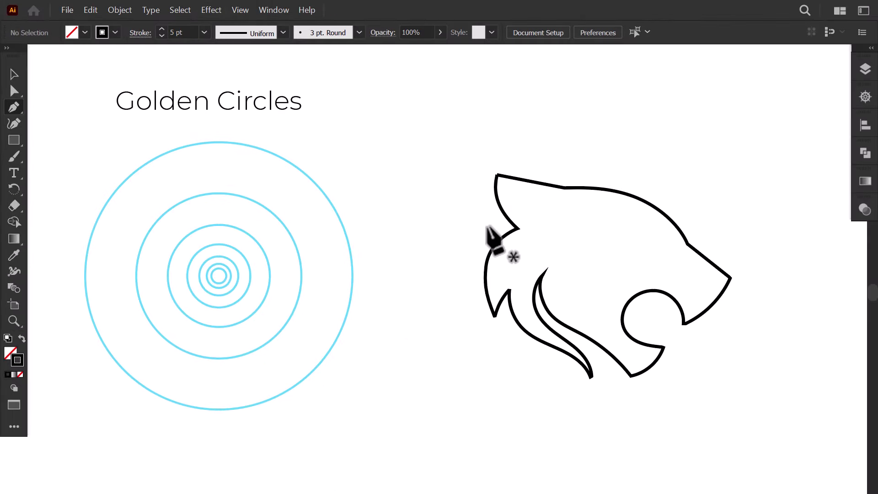
{"action": "left_click", "coordinate": [479, 216]}
{"action": "left_click", "coordinate": [517, 229]}
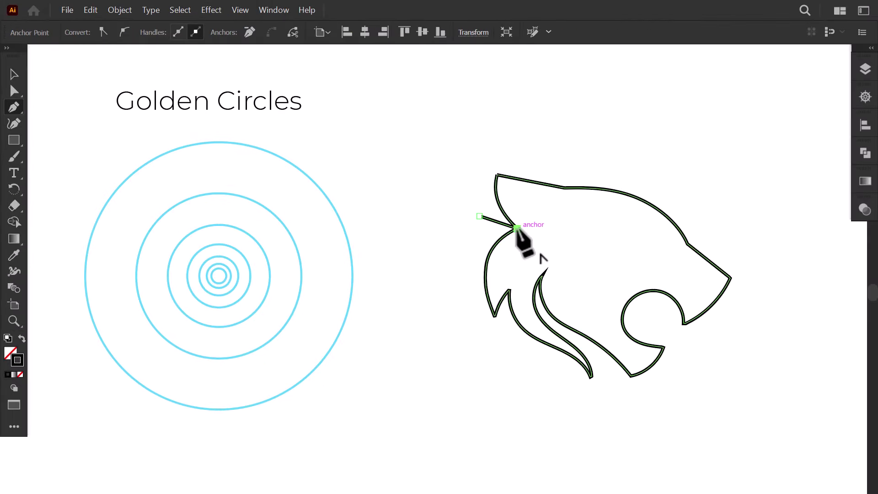
{"action": "left_click", "coordinate": [547, 268]}
{"action": "left_click", "coordinate": [516, 306]}
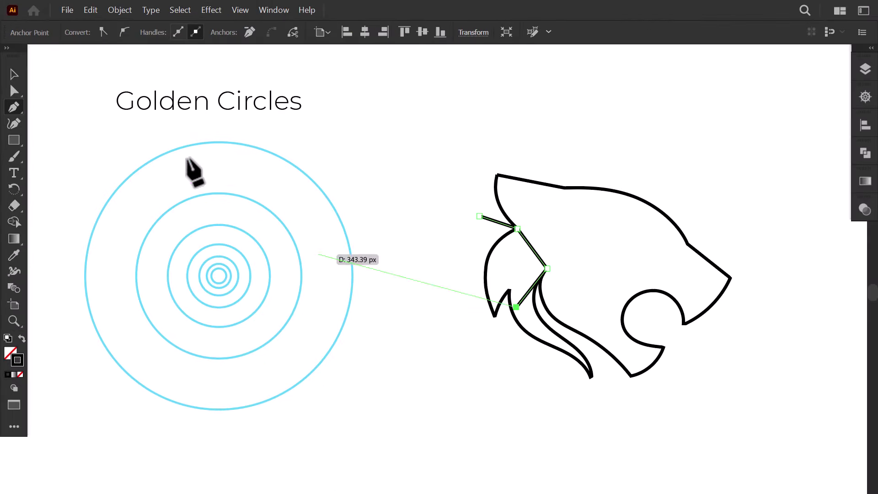
{"action": "key", "text": "v"}
{"action": "left_click", "coordinate": [161, 35]}
{"action": "left_click", "coordinate": [402, 235]}
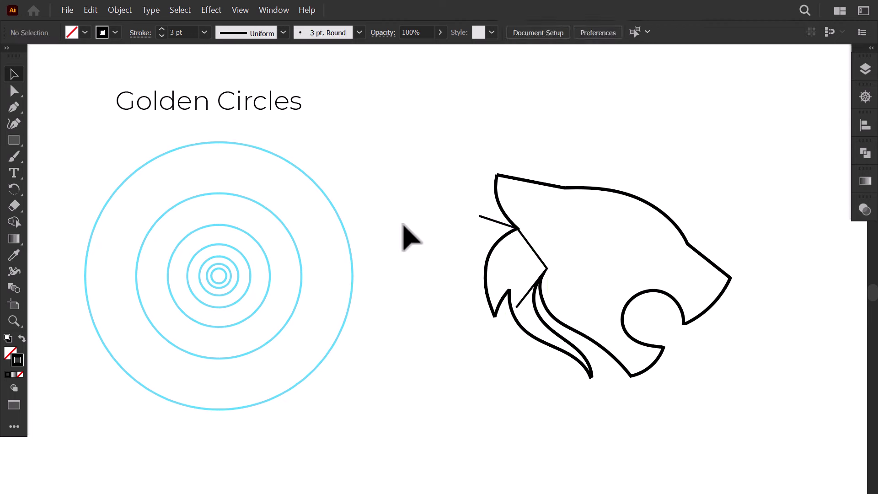
- Fit copies of the three largest golden circles to the forehead curve, the front of the muzzle and the nose bridge
{"action": "left_click_drag", "start_coordinate": [344, 228], "coordinate": [708, 279]}
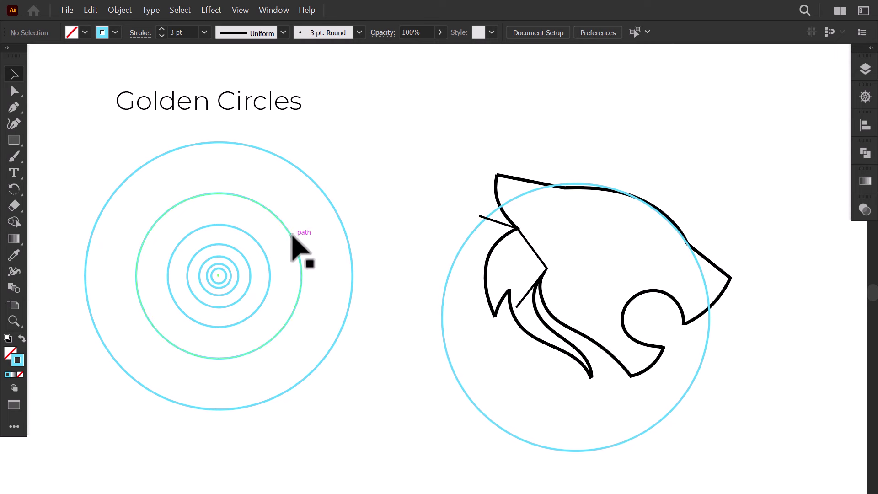
{"action": "left_click_drag", "start_coordinate": [292, 235], "coordinate": [735, 287]}
{"action": "left_click_drag", "start_coordinate": [275, 279], "coordinate": [734, 275]}
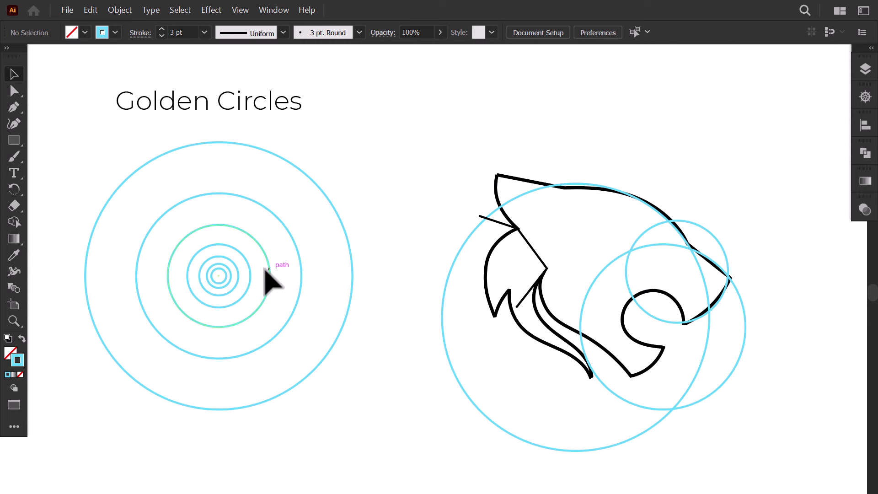
- Place copies of the fourth-largest golden circle on the round mouth opening and on the lower jaw
{"action": "left_click_drag", "start_coordinate": [251, 277], "coordinate": [682, 319]}
{"action": "left_click_drag", "start_coordinate": [281, 277], "coordinate": [658, 354]}
{"action": "key", "text": "ctrl+z"}
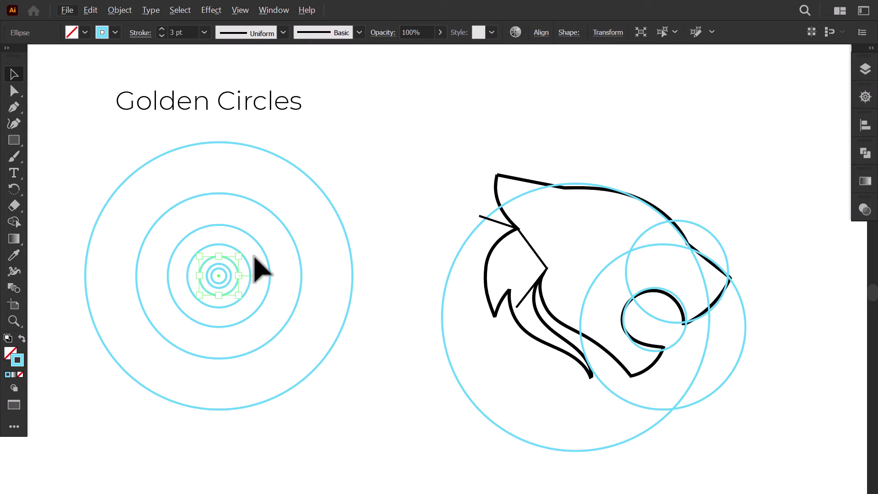
{"action": "left_click", "coordinate": [255, 258]}
{"action": "left_click_drag", "start_coordinate": [249, 259], "coordinate": [661, 327]}
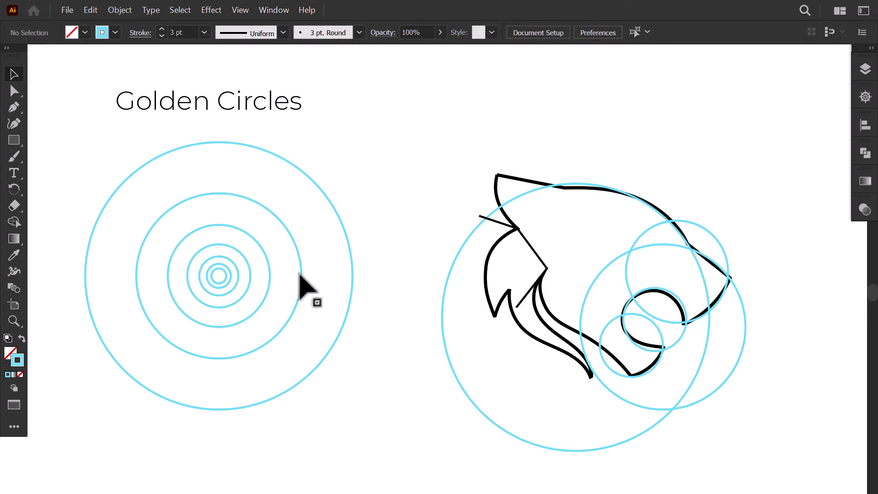
- Place circle copies: the second-largest under the jaw, the third-largest on the cheek and ear back, the largest along the ear's top edge
{"action": "left_click_drag", "start_coordinate": [303, 277], "coordinate": [635, 408]}
{"action": "left_click_drag", "start_coordinate": [269, 277], "coordinate": [640, 280]}
{"action": "left_click_drag", "start_coordinate": [638, 265], "coordinate": [594, 172]}
{"action": "key", "text": "ctrl+shift+a"}
{"action": "left_click_drag", "start_coordinate": [329, 196], "coordinate": [628, 202]}
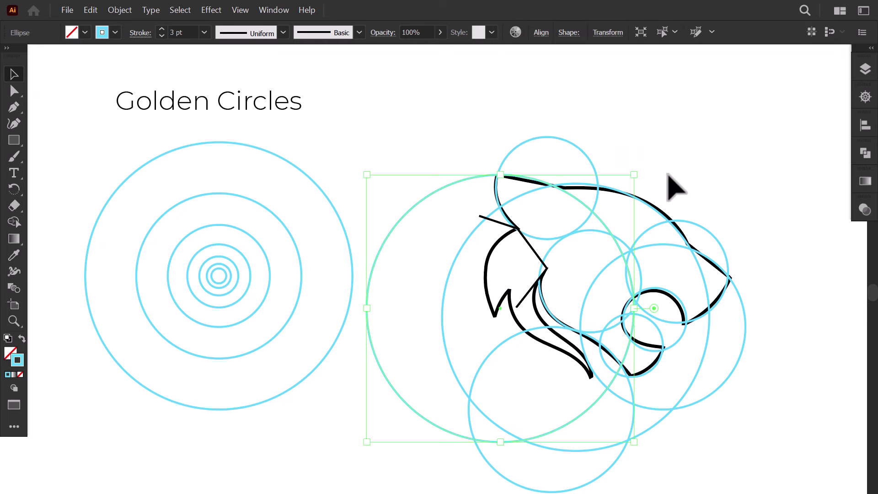
{"action": "key", "text": "ctrl+shift+a"}
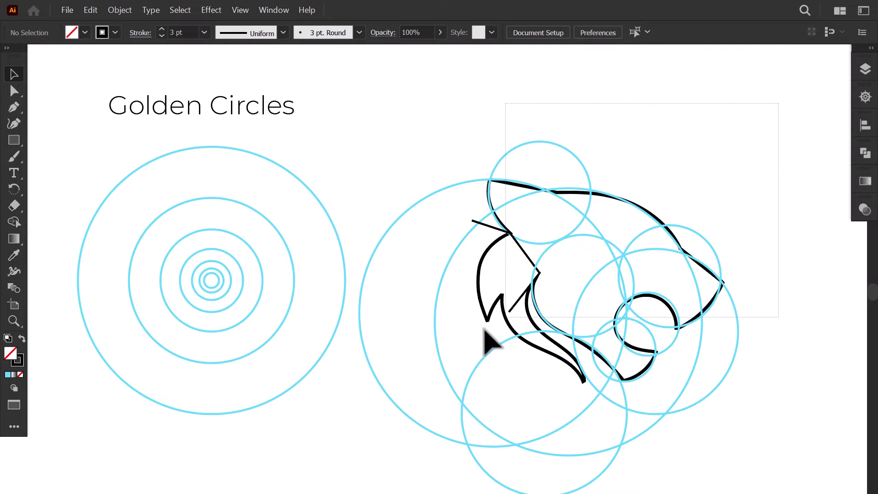
- Select the circles and straight path over the sketch and merge the regions inside the head outline with the Shape Builder
{"action": "left_click_drag", "start_coordinate": [427, 398], "coordinate": [511, 284]}
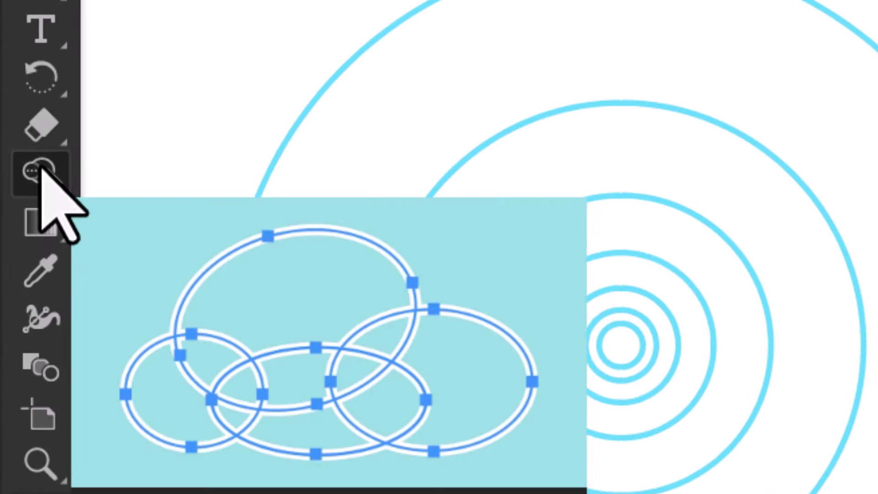
{"action": "left_click", "coordinate": [41, 169]}
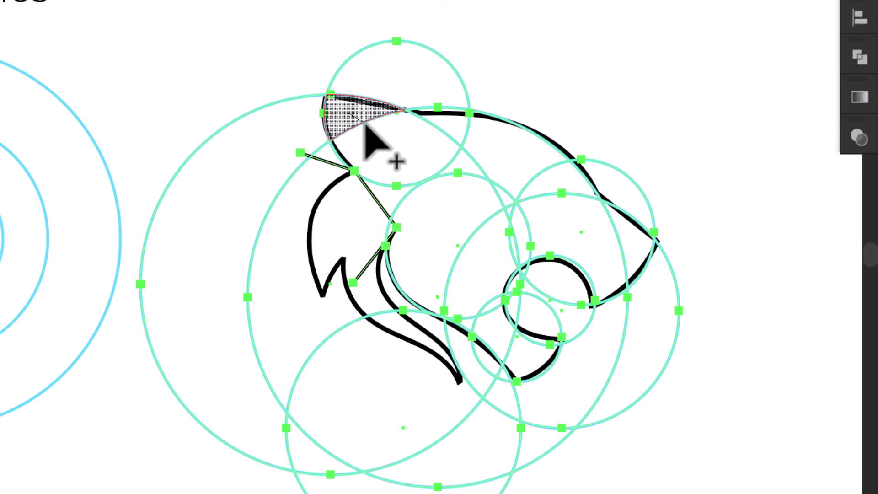
{"action": "left_click_drag", "start_coordinate": [365, 124], "coordinate": [492, 134]}
{"action": "mouse_move", "coordinate": [550, 155]}
{"action": "left_mouse_down"}
{"action": "mouse_move", "coordinate": [626, 245]}
{"action": "mouse_move", "coordinate": [550, 228]}
{"action": "mouse_move", "coordinate": [491, 271]}
{"action": "mouse_move", "coordinate": [488, 313]}
{"action": "mouse_move", "coordinate": [520, 352]}
{"action": "mouse_move", "coordinate": [416, 276]}
{"action": "mouse_move", "coordinate": [423, 175]}
{"action": "mouse_move", "coordinate": [505, 215]}
{"action": "mouse_move", "coordinate": [486, 240]}
{"action": "left_mouse_up"}
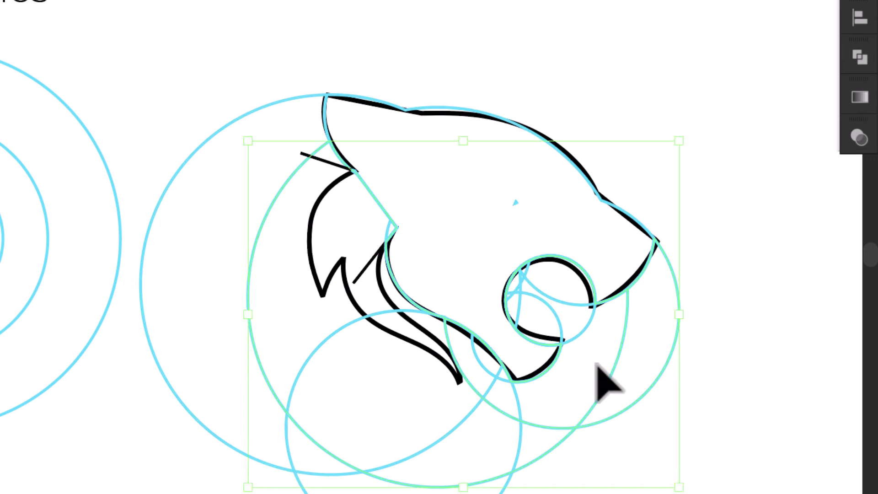
- Remove the surplus circle regions around the muzzle, inside the mouth and below the jaw with the Shape Builder
{"action": "left_click", "coordinate": [576, 343], "text": "alt"}
{"action": "left_click", "coordinate": [526, 302], "text": "alt"}
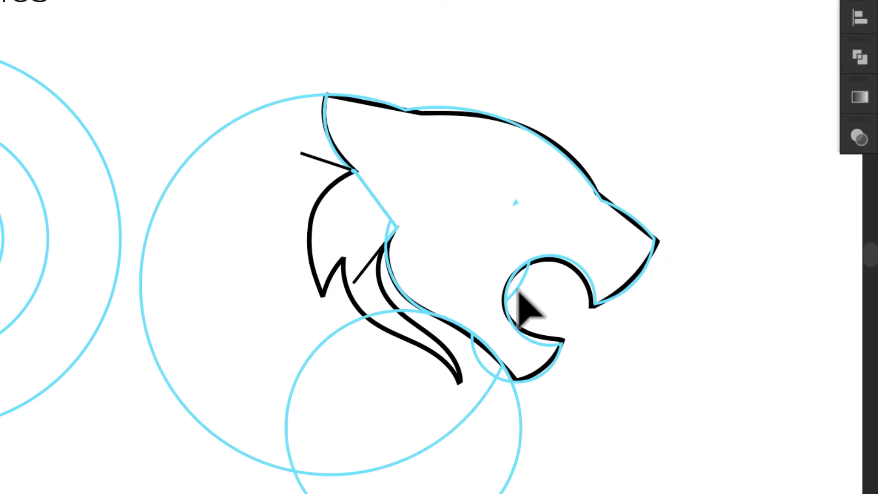
{"action": "left_click", "coordinate": [499, 374], "text": "alt"}
{"action": "left_click", "coordinate": [525, 412], "text": "alt"}
- Separate the merged head outline from its leftovers, clear the scraps around the neck, and keep the outline aligned over the sketch
{"action": "key", "text": "v"}
{"action": "left_click_drag", "start_coordinate": [426, 110], "coordinate": [554, 0]}
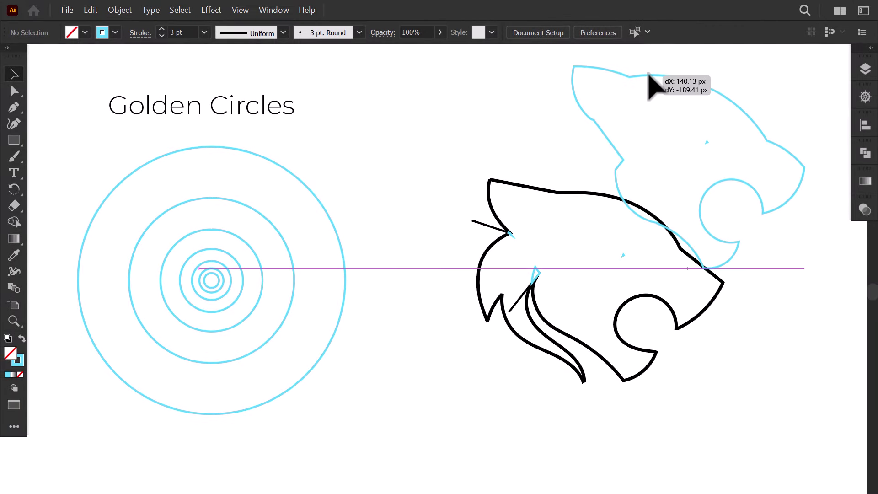
{"action": "left_click_drag", "start_coordinate": [649, 74], "coordinate": [691, 62]}
{"action": "left_click_drag", "start_coordinate": [532, 194], "coordinate": [494, 235]}
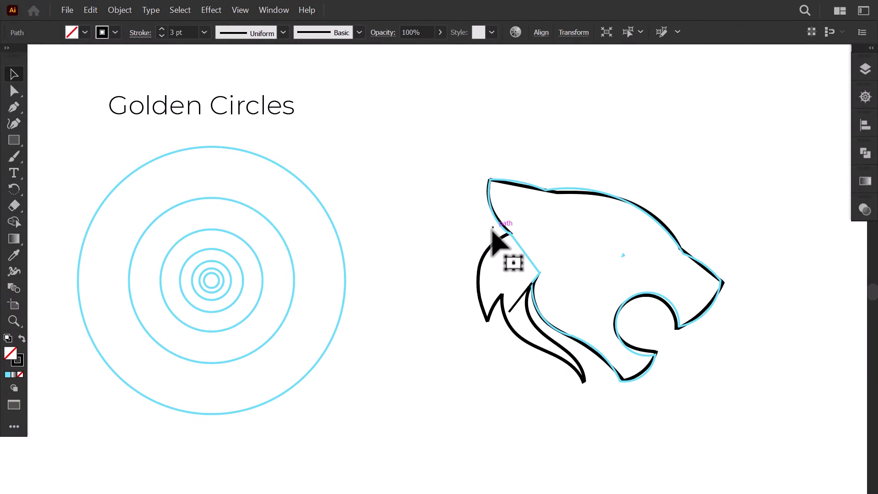
- Fit a copy of the third-largest golden circle to the rounded back of the mane
{"action": "left_click_drag", "start_coordinate": [264, 280], "coordinate": [575, 277]}
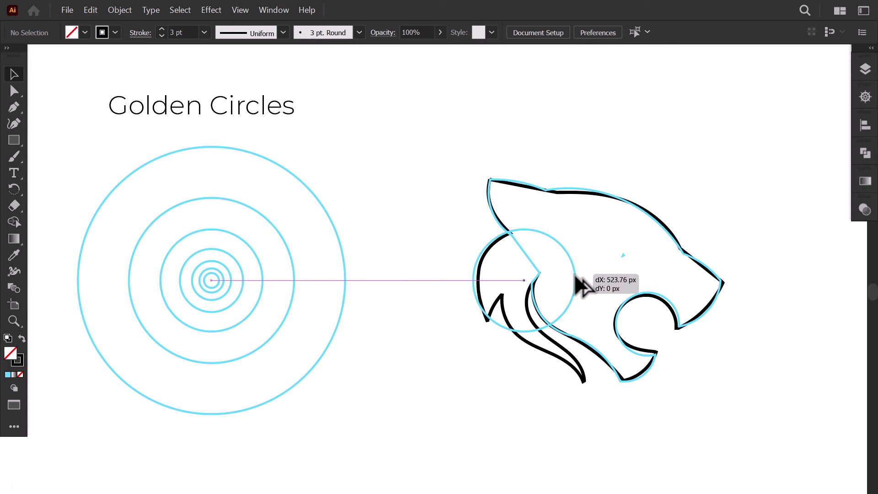
{"action": "left_click_drag", "start_coordinate": [317, 276], "coordinate": [317, 278]}
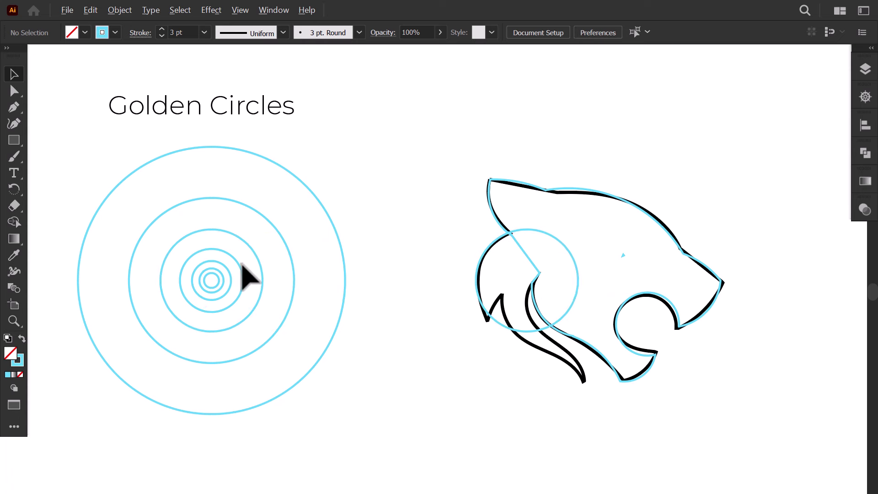
- Fit copies of the third- and fourth-largest golden circles to the curves of the lower mane and check them in outline view
{"action": "left_click_drag", "start_coordinate": [241, 268], "coordinate": [552, 305]}
{"action": "left_click_drag", "start_coordinate": [276, 269], "coordinate": [603, 289]}
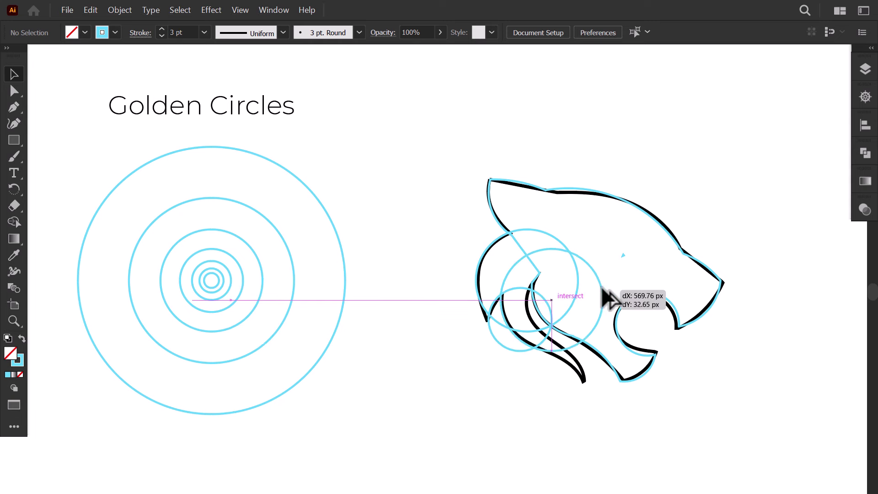
{"action": "left_click_drag", "start_coordinate": [497, 286], "coordinate": [498, 285]}
{"action": "left_click_drag", "start_coordinate": [243, 281], "coordinate": [570, 366]}
{"action": "key", "text": "ctrl+y"}
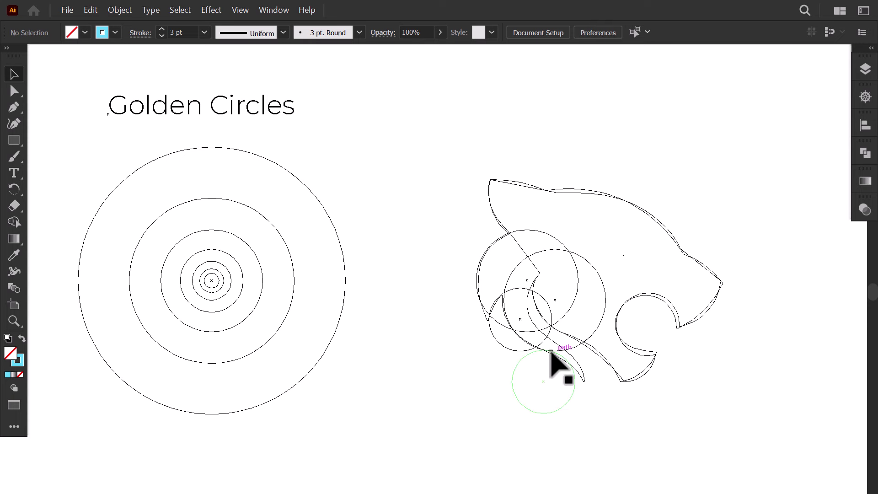
{"action": "key", "text": "ctrl+y"}
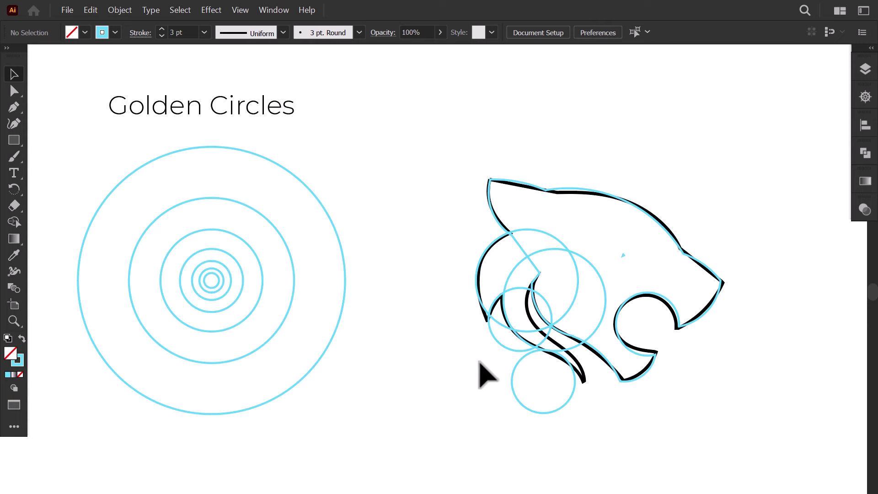
- Fit a copy of the third-largest golden circle to the neck curve and replace the small lower circles with the largest one along the mane tip
{"action": "left_click_drag", "start_coordinate": [262, 281], "coordinate": [632, 303]}
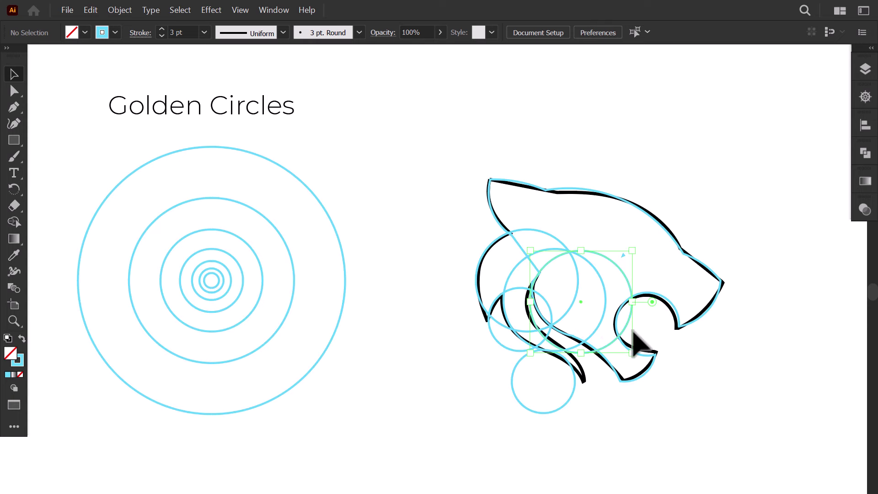
{"action": "left_click_drag", "start_coordinate": [231, 281], "coordinate": [604, 407]}
{"action": "left_click", "coordinate": [463, 392]}
{"action": "scroll", "coordinate": [462, 392], "scroll_direction": "left", "scroll_amount": 2}
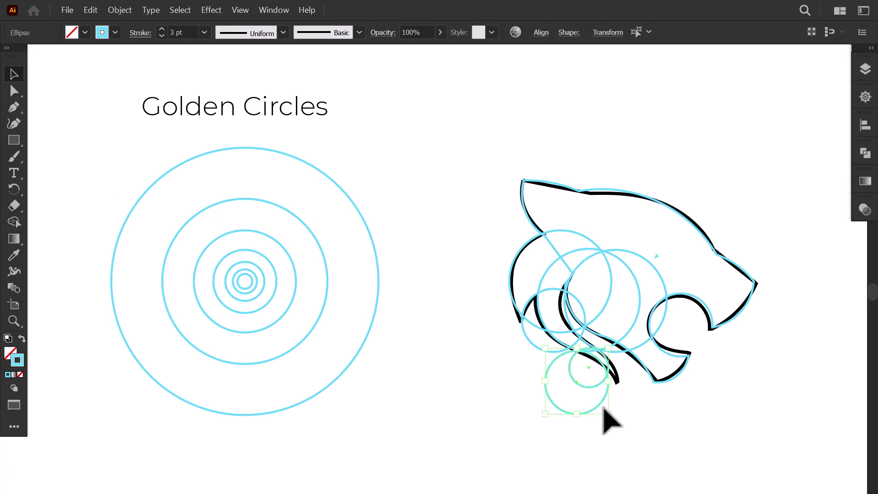
{"action": "left_click_drag", "start_coordinate": [379, 280], "coordinate": [663, 477]}
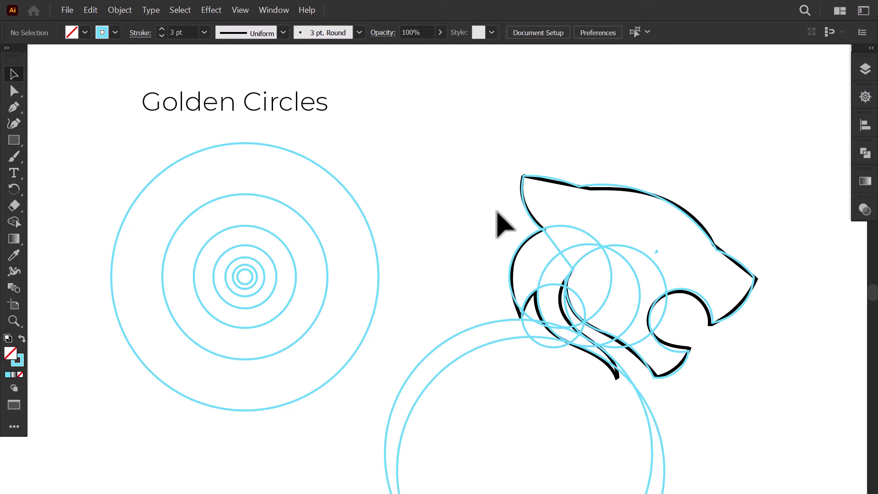
- Select the head outline with all fitted circles and merge the mane regions using the Shape Builder
{"action": "left_click_drag", "start_coordinate": [686, 402], "coordinate": [431, 281]}
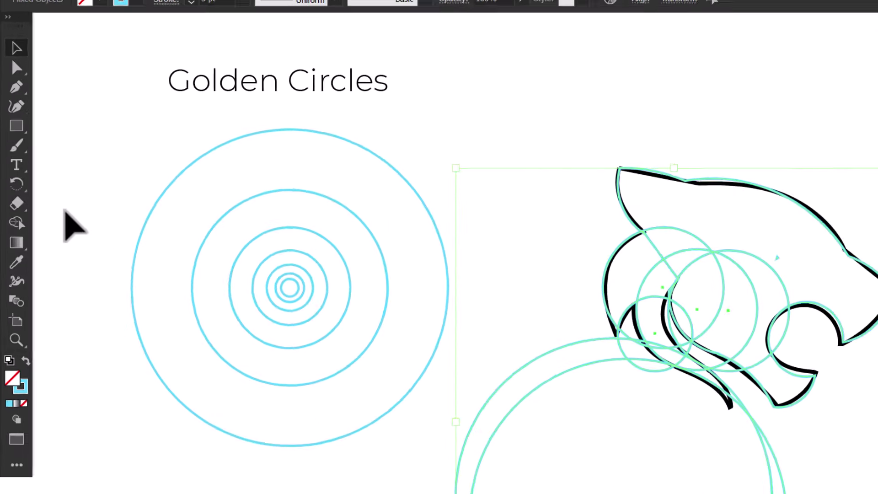
{"action": "left_click", "coordinate": [14, 222]}
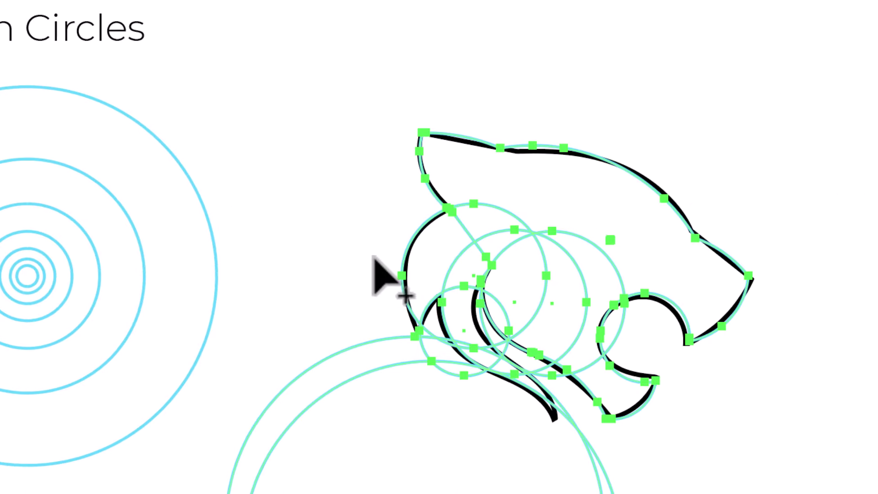
{"action": "mouse_move", "coordinate": [486, 234]}
{"action": "left_mouse_down"}
{"action": "mouse_move", "coordinate": [455, 259]}
{"action": "mouse_move", "coordinate": [478, 353]}
{"action": "mouse_move", "coordinate": [530, 403]}
{"action": "left_mouse_up"}
{"action": "key", "text": "v"}
{"action": "left_click", "coordinate": [380, 446]}
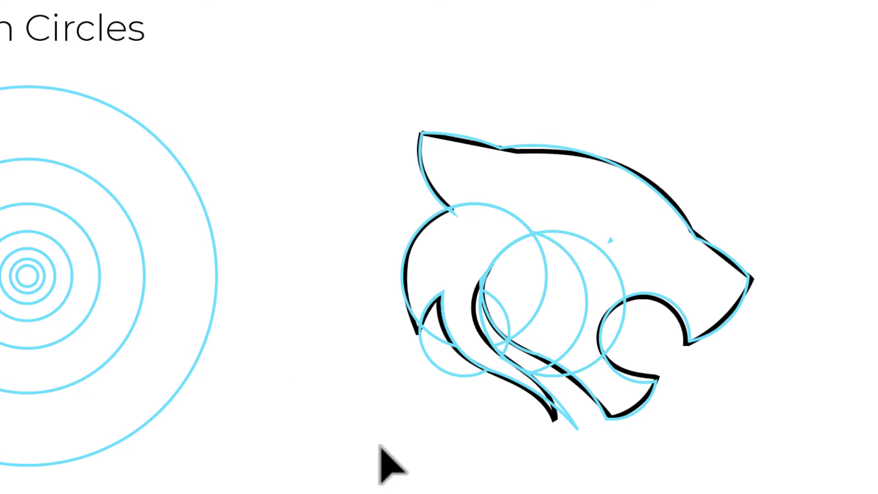
- Delete the leftover circle pieces around the mane and cheek, keeping the merged outline aligned over the sketch
{"action": "left_click", "coordinate": [433, 363]}
{"action": "key", "text": "Delete"}
{"action": "left_click", "coordinate": [512, 327]}
{"action": "key", "text": "Delete"}
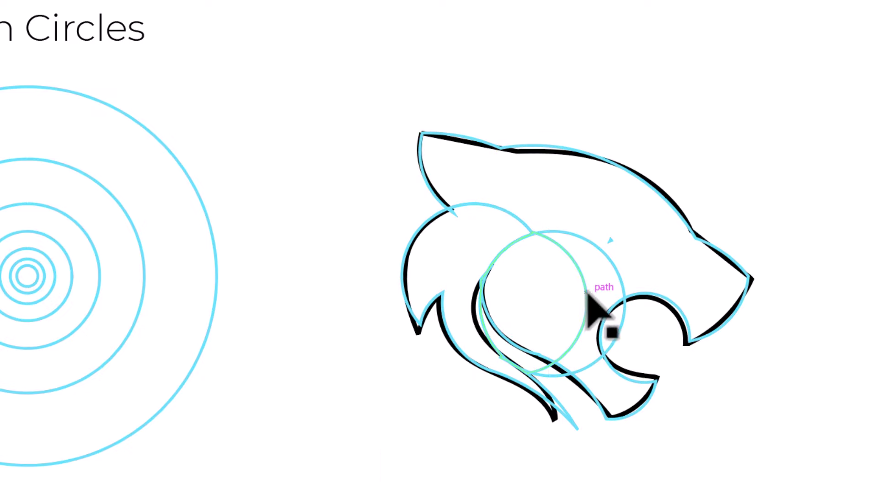
{"action": "left_click", "coordinate": [598, 294]}
{"action": "key", "text": "Delete"}
{"action": "left_click_drag", "start_coordinate": [489, 178], "coordinate": [269, 324]}
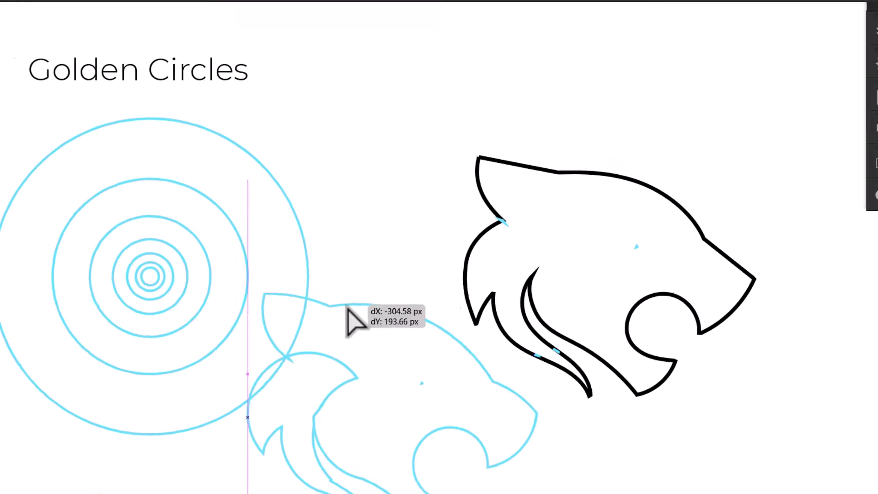
{"action": "left_click_drag", "start_coordinate": [347, 307], "coordinate": [550, 180]}
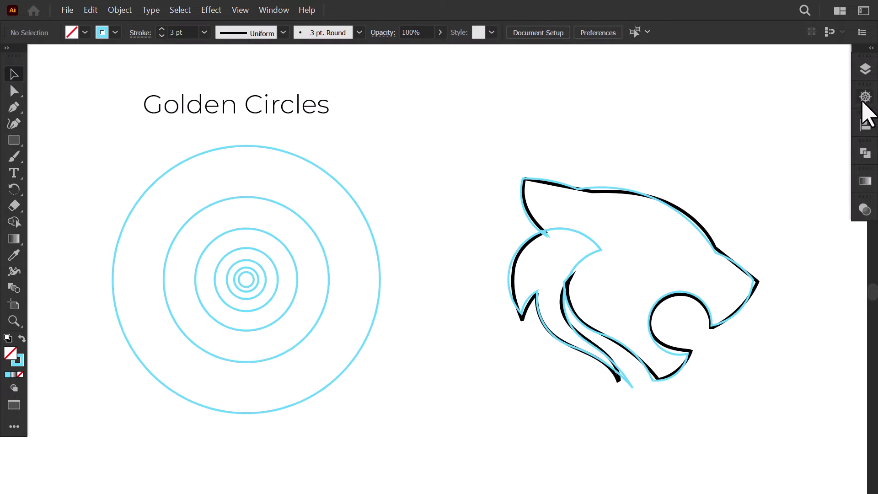
- Make Layer 4 and Layer 3 visible to bring back the lightning bolt and tongue sketch
{"action": "left_click", "coordinate": [865, 71]}
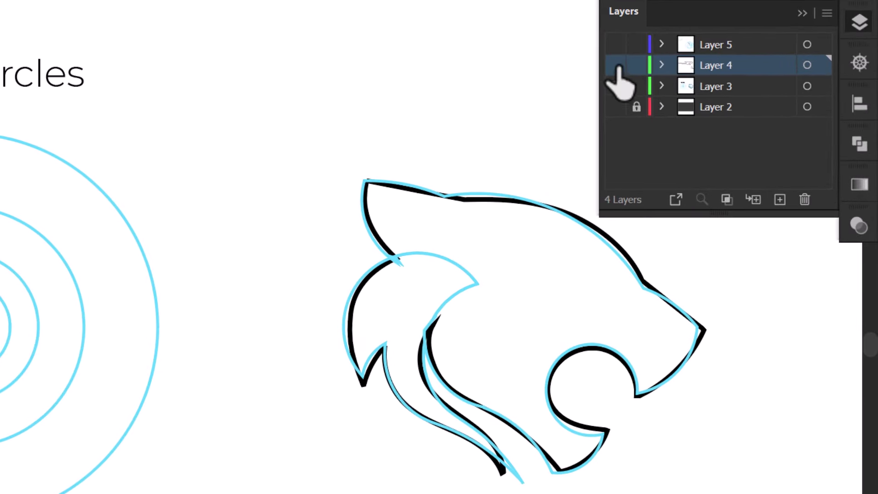
{"action": "left_click_drag", "start_coordinate": [618, 66], "coordinate": [618, 87]}
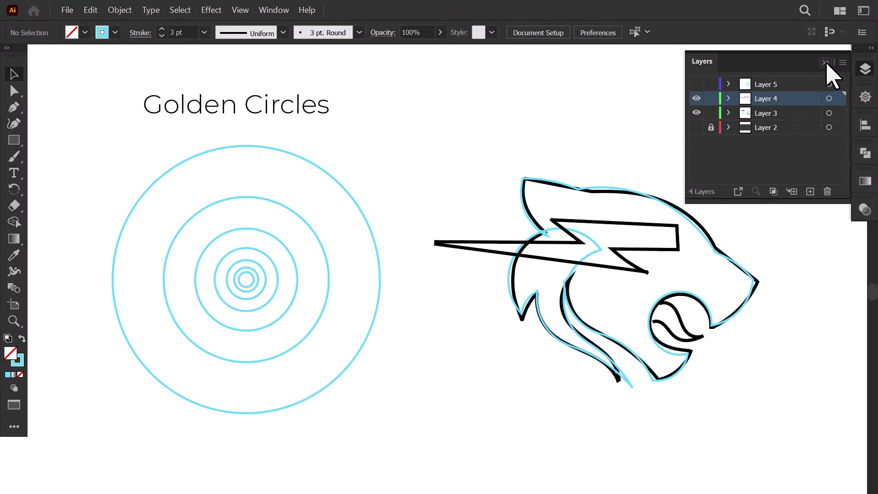
{"action": "left_click", "coordinate": [826, 62]}
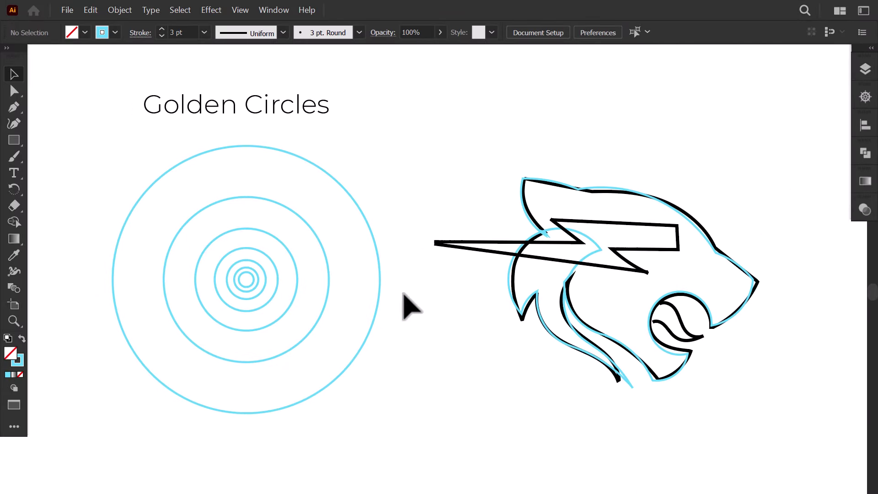
- Build the tongue shape inside the mouth with the Shape Builder, and delete the black sketch group from behind the blue outline
{"action": "left_click_drag", "start_coordinate": [459, 285], "coordinate": [709, 337]}
{"action": "left_click", "coordinate": [14, 222]}
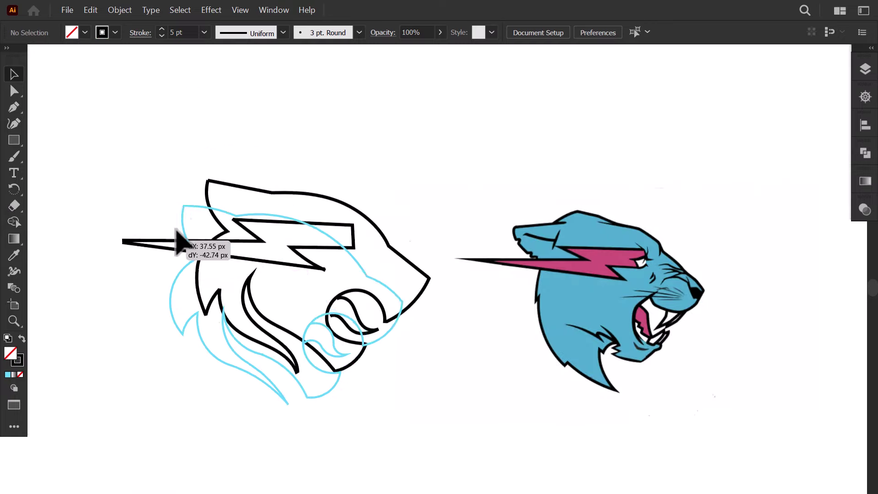
{"action": "left_click_drag", "start_coordinate": [177, 235], "coordinate": [170, 284]}
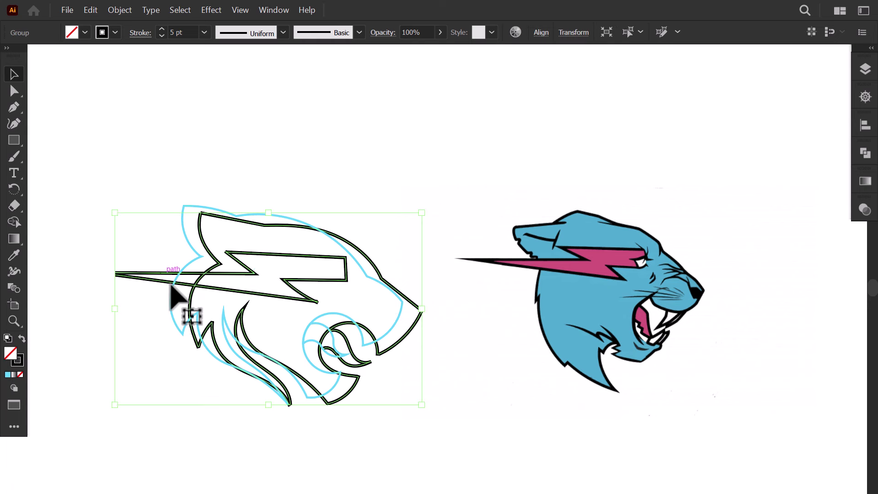
{"action": "key", "text": "Delete"}
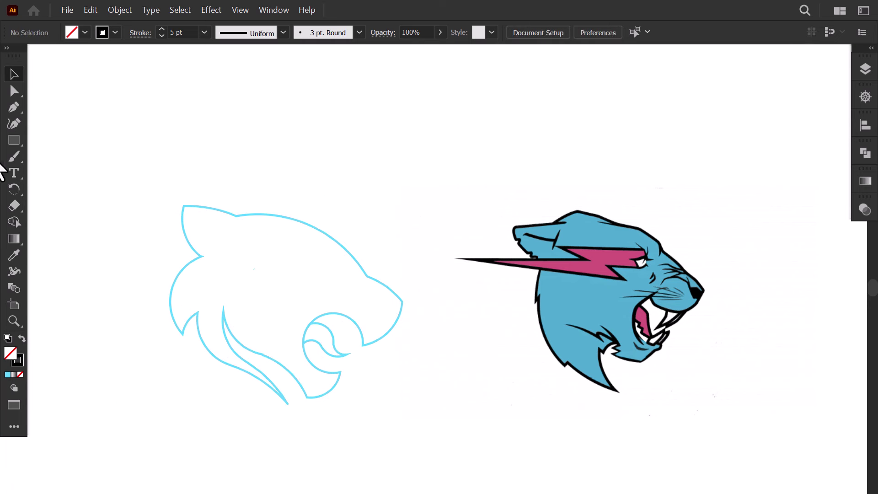
- Trace the lightning bolt on the reference logo with the Pen tool and place it across the blue head outline
{"action": "left_click", "coordinate": [644, 248]}
{"action": "left_click", "coordinate": [554, 248]}
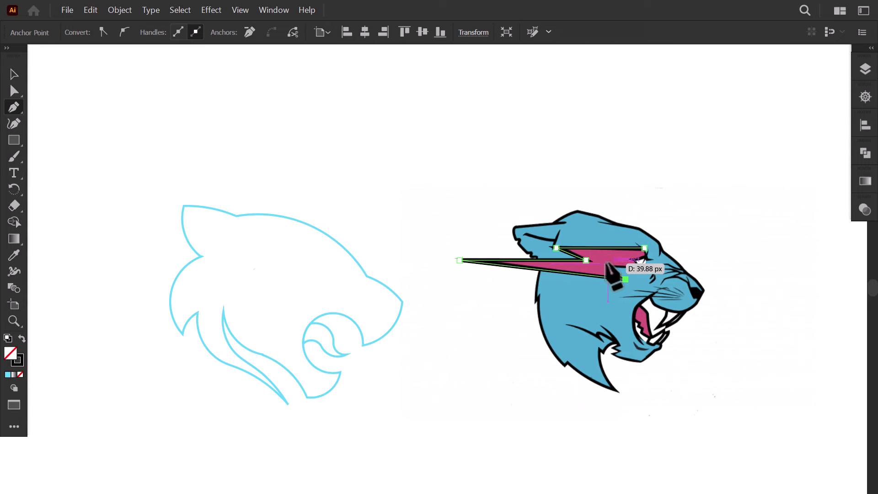
{"action": "key", "text": "v"}
{"action": "left_click_drag", "start_coordinate": [548, 270], "coordinate": [224, 274]}
{"action": "left_click_drag", "start_coordinate": [311, 282], "coordinate": [339, 273]}
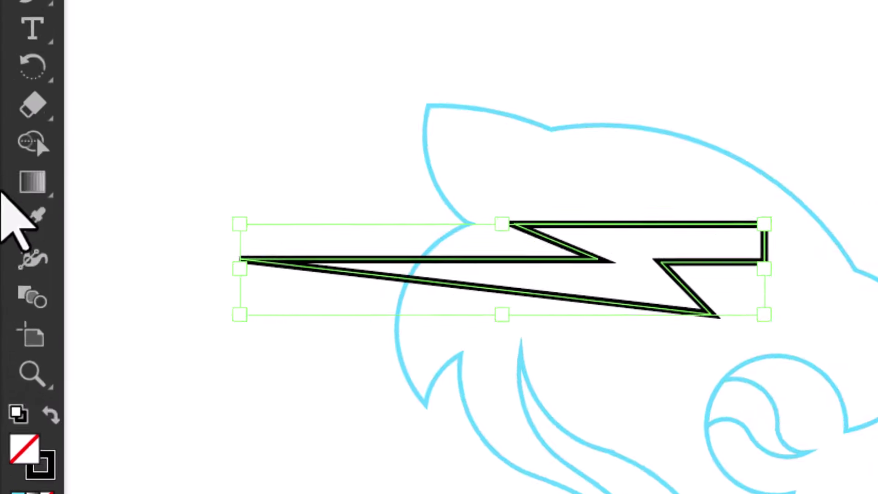
- Fill the new lightning bolt with the pink sampled from the reference logo's bolt
{"action": "left_click", "coordinate": [38, 215]}
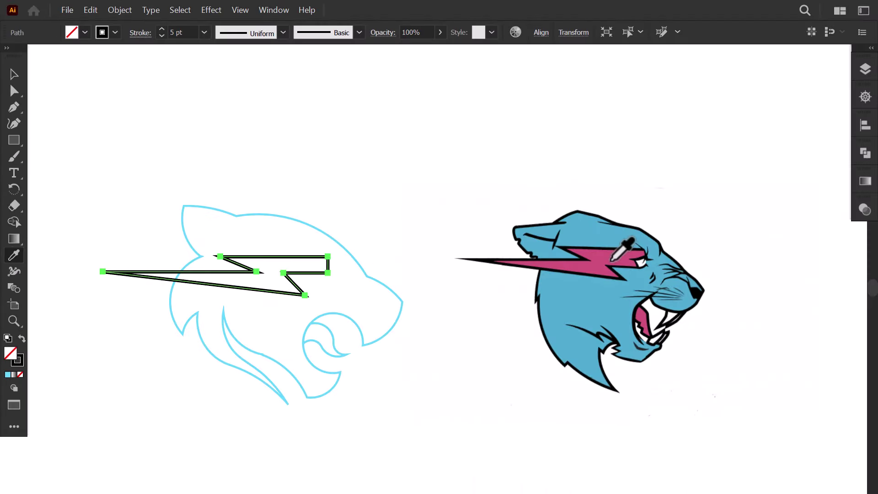
{"action": "left_click", "coordinate": [612, 259]}
{"action": "key", "text": "v"}
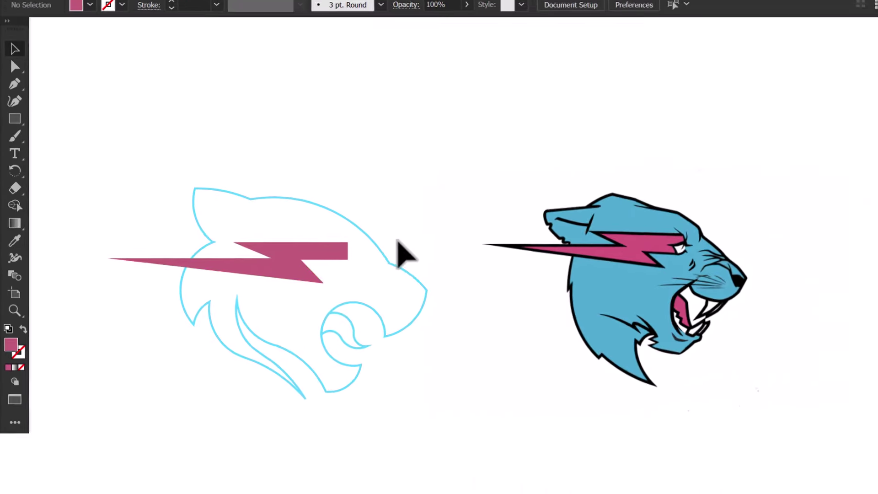
- Swap the head outline's blue stroke into its fill, and colour the tongue with the pink sampled from the bolt
{"action": "left_click", "coordinate": [361, 348]}
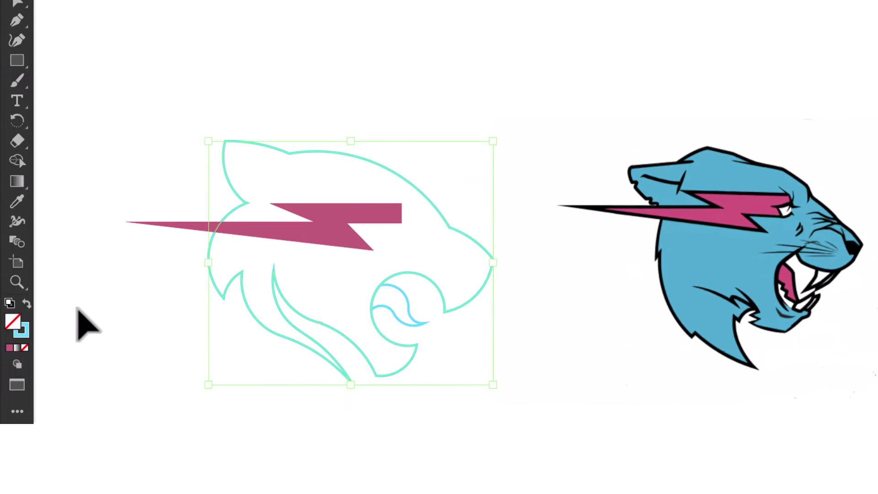
{"action": "left_click", "coordinate": [27, 304]}
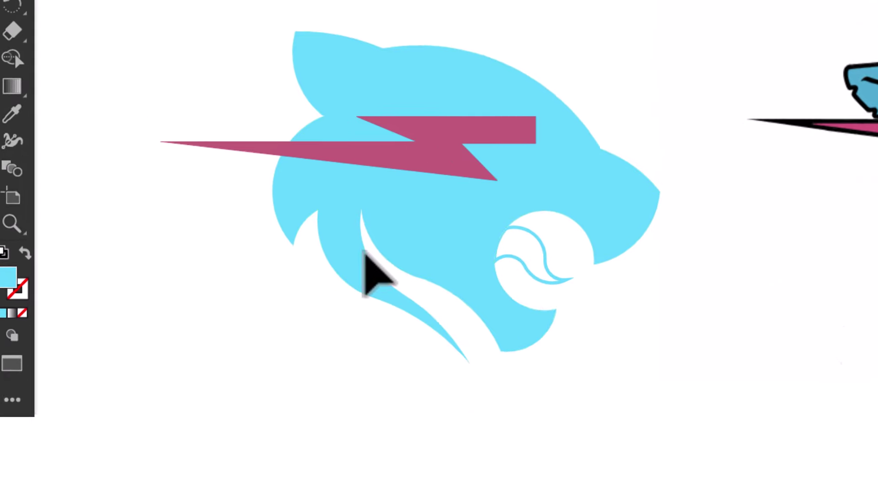
{"action": "left_click", "coordinate": [551, 274]}
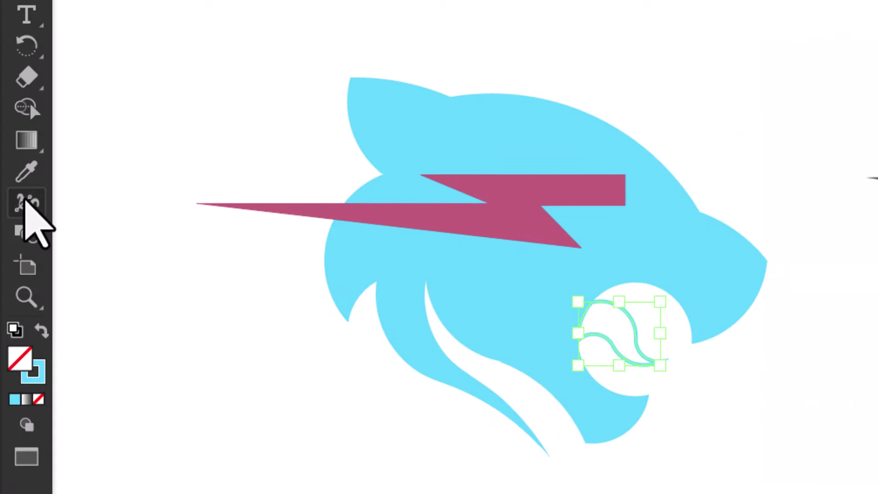
{"action": "left_click", "coordinate": [26, 171]}
{"action": "left_click", "coordinate": [523, 219]}
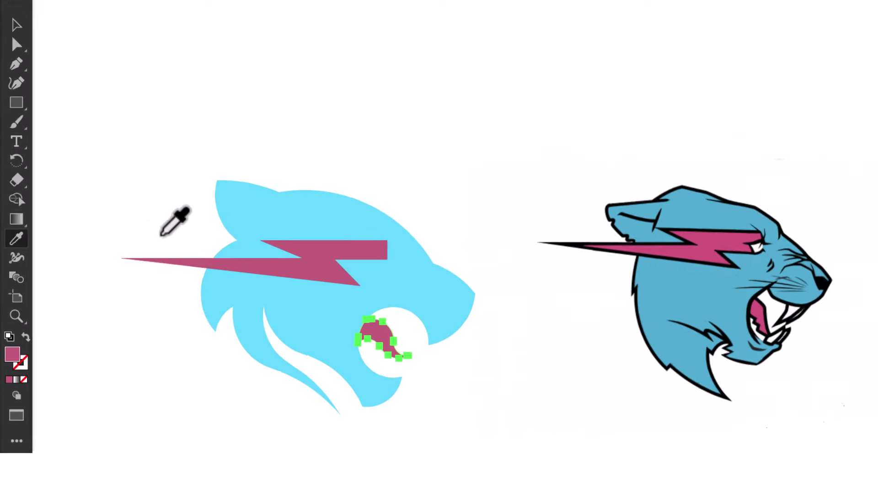
{"action": "key", "text": "v"}
- Scale the lightning bolt on the head up slightly to about 406 px wide and 69 px high
{"action": "left_click", "coordinate": [364, 253]}
{"action": "left_click_drag", "start_coordinate": [388, 240], "coordinate": [401, 235]}
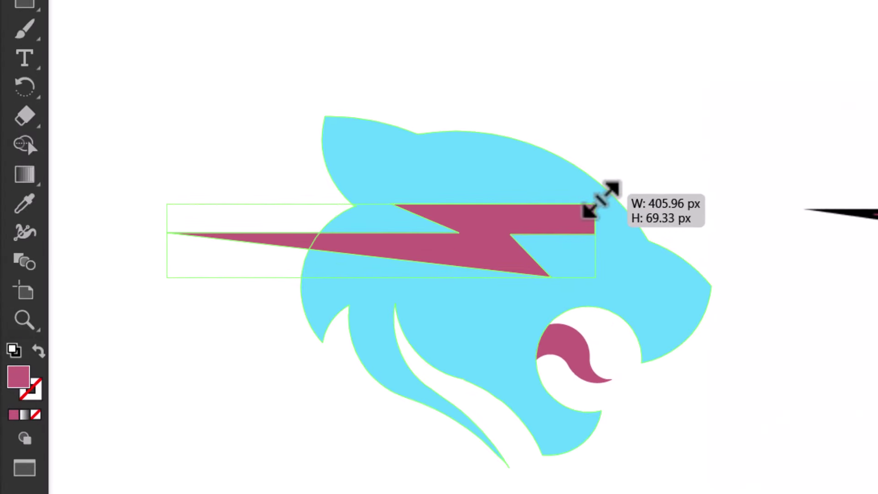
{"action": "left_click_drag", "start_coordinate": [600, 198], "coordinate": [599, 194]}
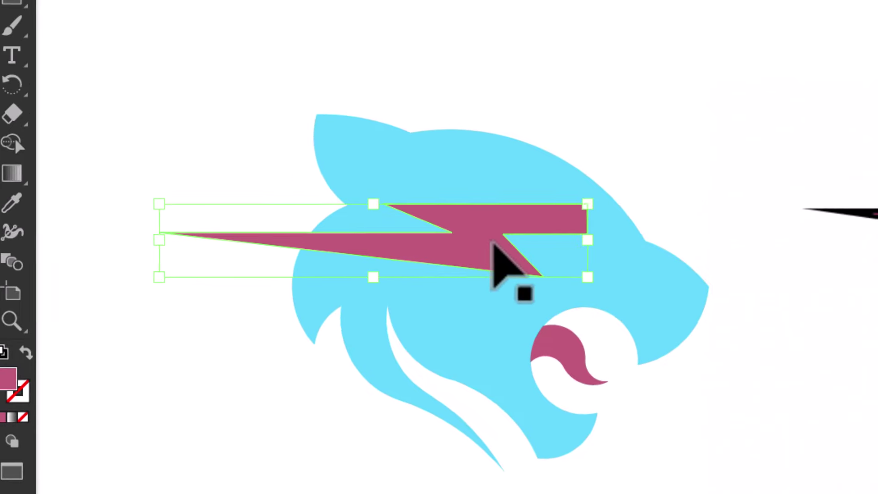
- Set the fill of the lightning bolt and tongue together to the brighter pink ff156f
{"action": "left_click", "coordinate": [531, 339], "text": "shift"}
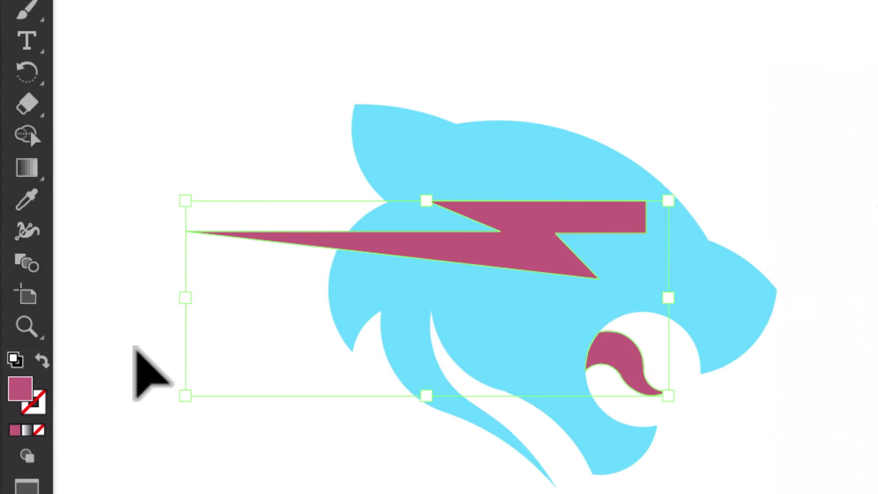
{"action": "double_click", "coordinate": [21, 388]}
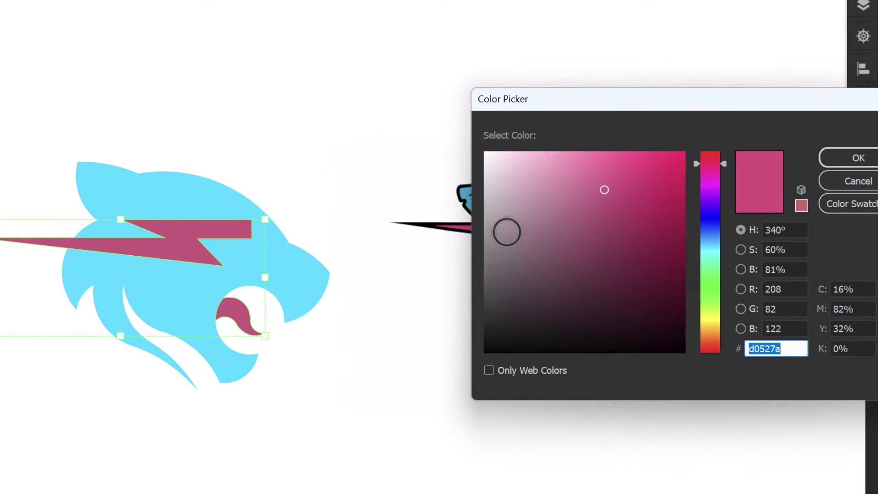
{"action": "left_click_drag", "start_coordinate": [711, 163], "coordinate": [712, 178]}
{"action": "left_click", "coordinate": [637, 158]}
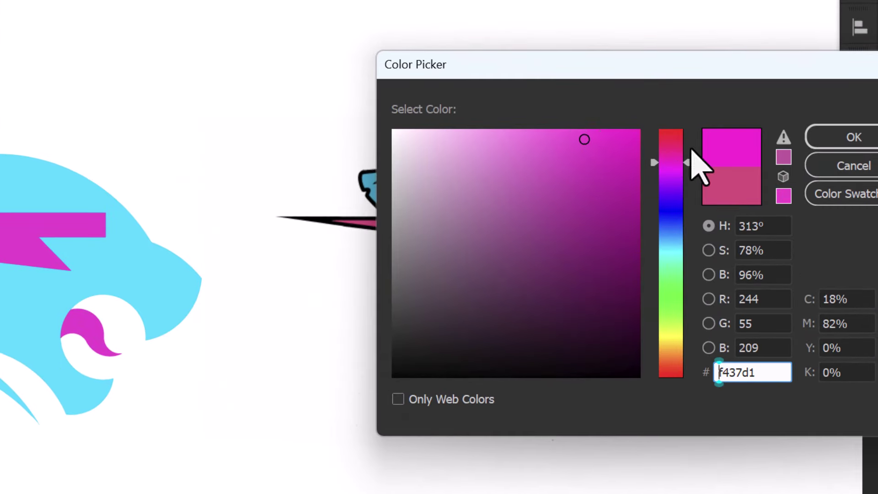
{"action": "type", "text": "ff2277"}
{"action": "left_click_drag", "start_coordinate": [615, 121], "coordinate": [625, 123]}
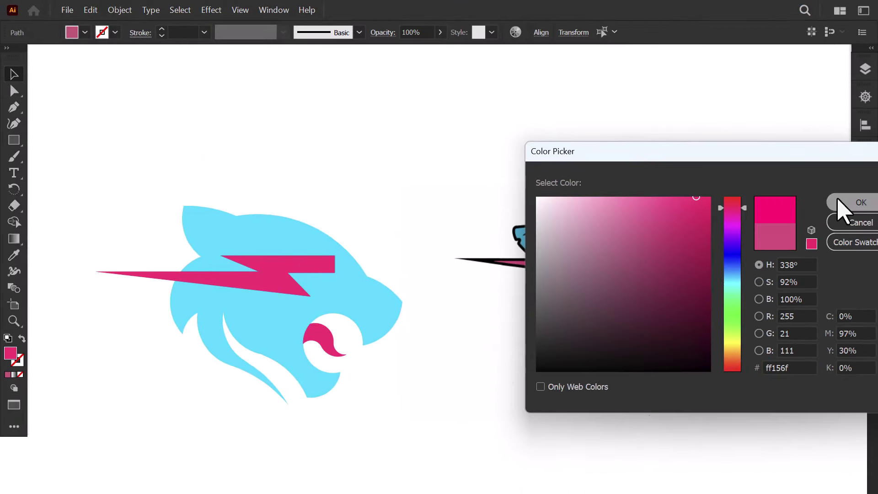
{"action": "left_click", "coordinate": [844, 205]}
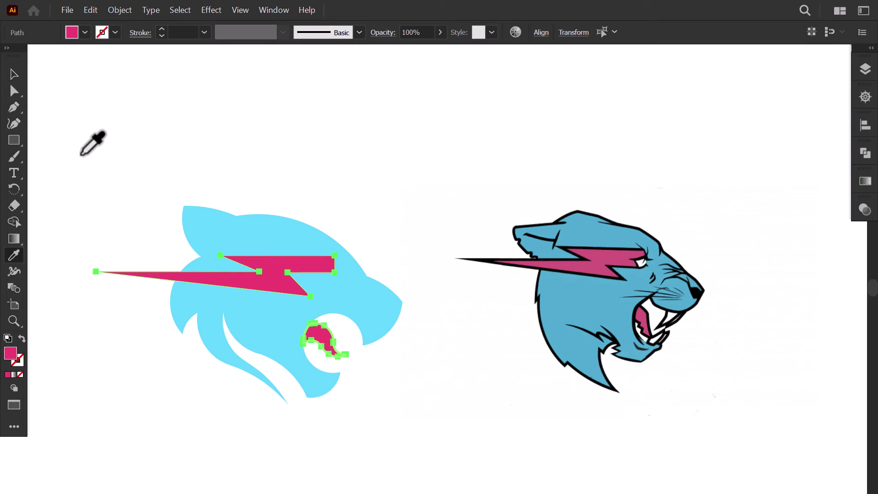
- Recolour the head shape with the blue sampled from the reference logo's face
{"action": "key", "text": "v"}
{"action": "left_click", "coordinate": [13, 255]}
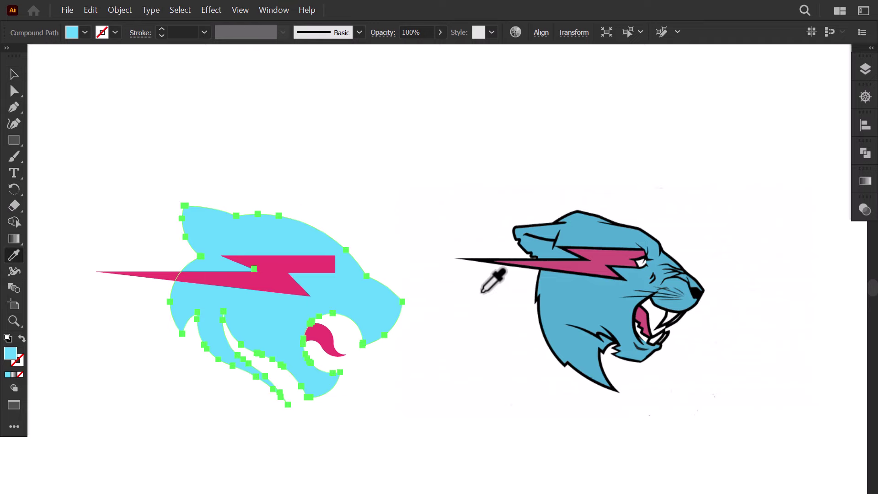
{"action": "left_click", "coordinate": [573, 295]}
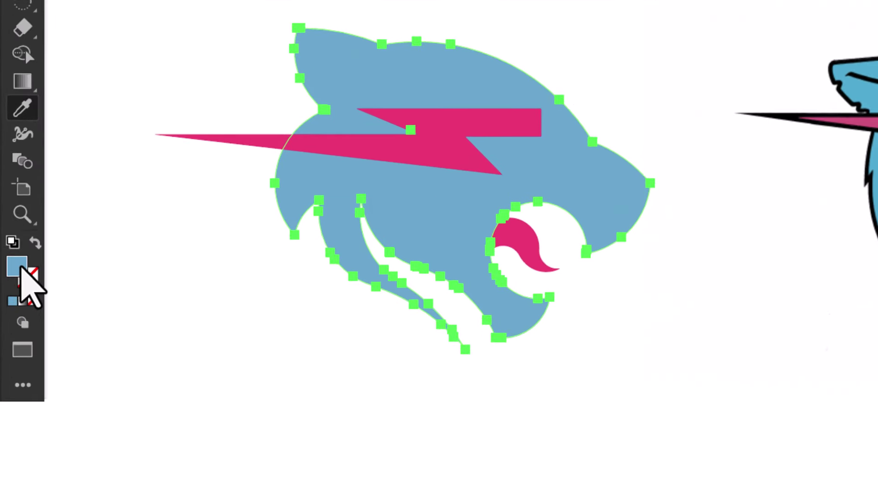
- Brighten the head's fill to a lighter, more vivid sky blue in the Color Picker
{"action": "double_click", "coordinate": [10, 352]}
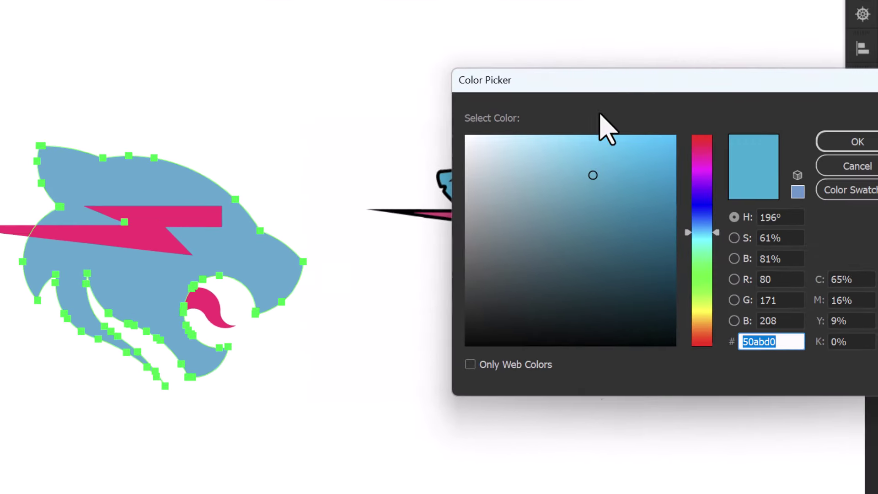
{"action": "left_click_drag", "start_coordinate": [590, 156], "coordinate": [605, 154]}
{"action": "left_click_drag", "start_coordinate": [693, 232], "coordinate": [695, 234]}
{"action": "left_click_drag", "start_coordinate": [606, 156], "coordinate": [664, 107]}
{"action": "left_click", "coordinate": [851, 142]}
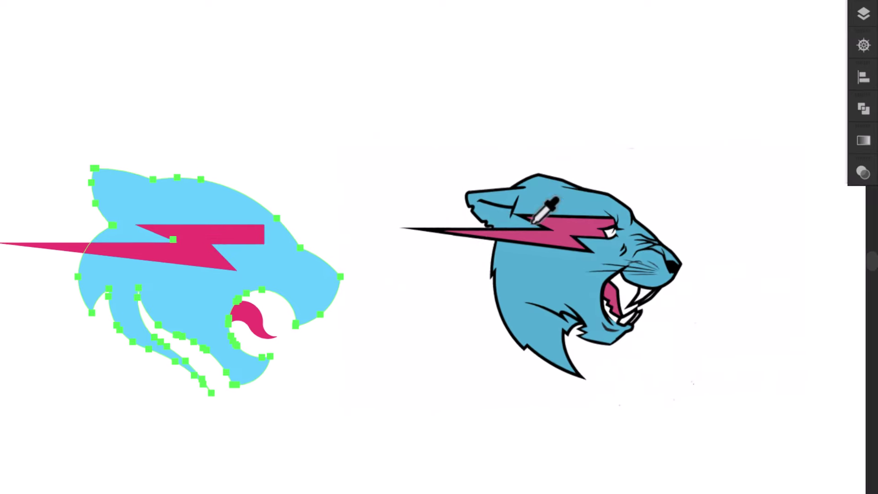
{"action": "left_click", "coordinate": [442, 339]}
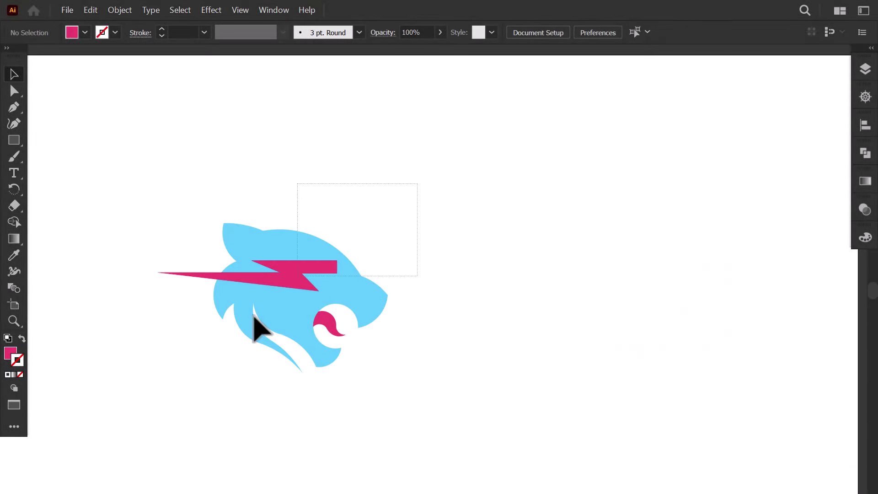
- Move the head, bolt and tongue together to the middle of the artboard
{"action": "left_click", "coordinate": [257, 327]}
{"action": "left_click_drag", "start_coordinate": [284, 337], "coordinate": [399, 333]}
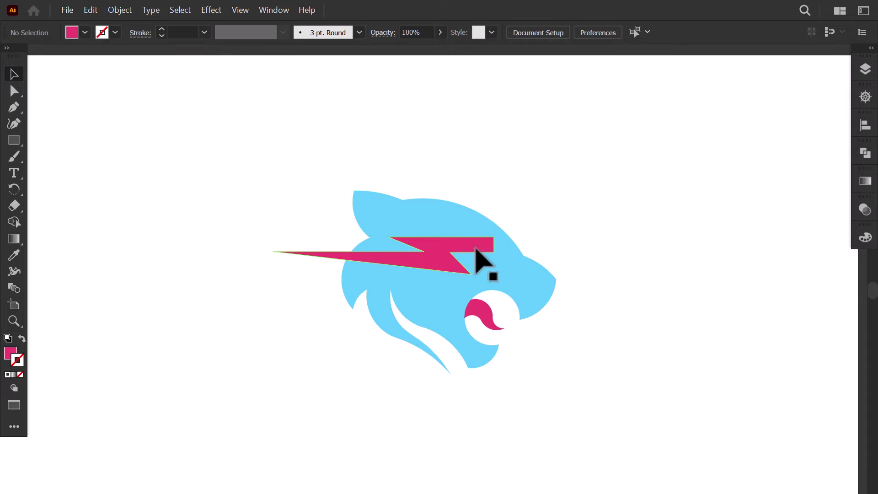
{"action": "left_click", "coordinate": [477, 251]}
{"action": "left_click", "coordinate": [557, 237]}
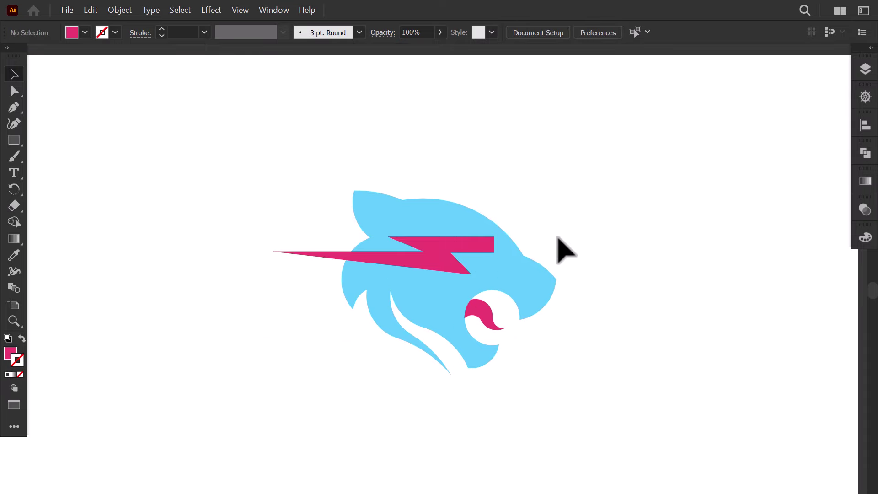
- Duplicate the head shape slightly down and to the left over the original and fill the copy with black
{"action": "left_click_drag", "start_coordinate": [526, 270], "coordinate": [505, 277]}
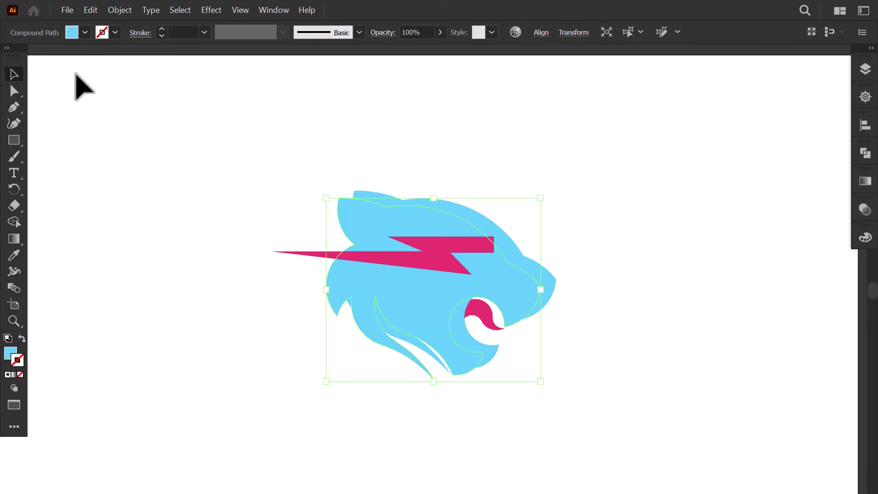
{"action": "left_click", "coordinate": [85, 31]}
{"action": "left_click", "coordinate": [39, 55]}
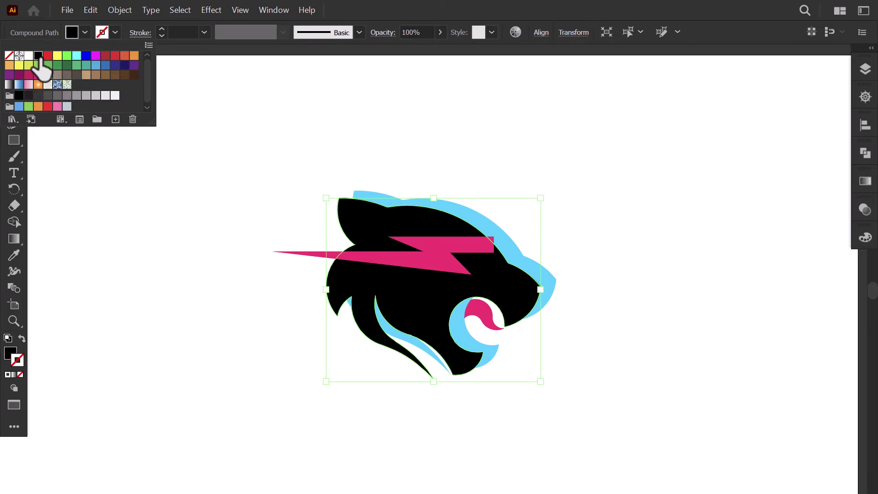
{"action": "left_click_drag", "start_coordinate": [495, 282], "coordinate": [486, 279]}
- Trim the lightning bolt's front end to the black copy's curve with the Shape Builder, and delete the black copy
{"action": "left_click", "coordinate": [462, 258], "text": "shift"}
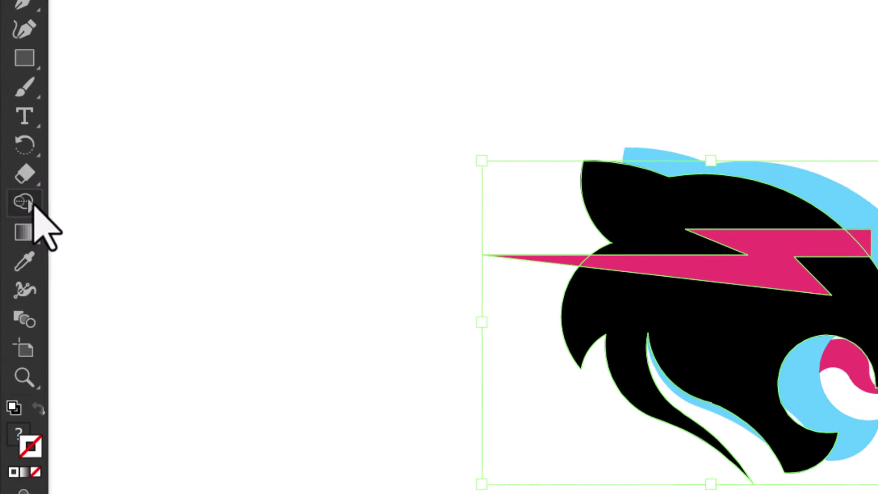
{"action": "left_click", "coordinate": [26, 195]}
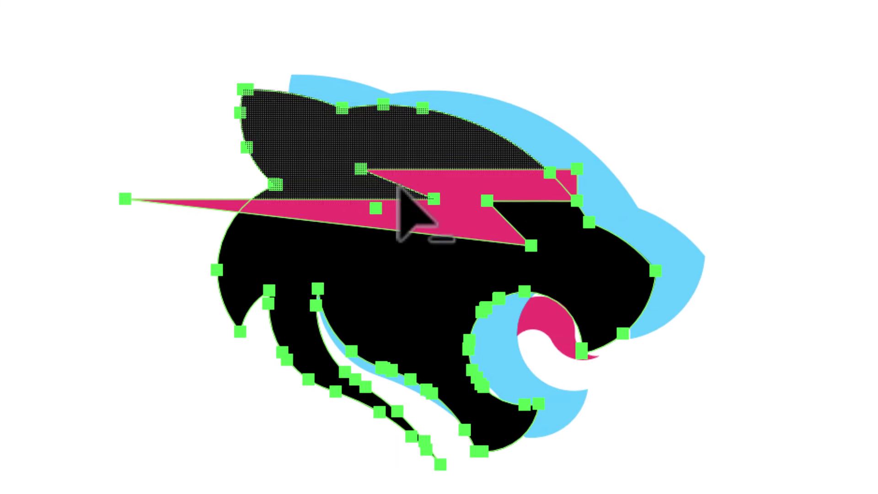
{"action": "key", "text": "v"}
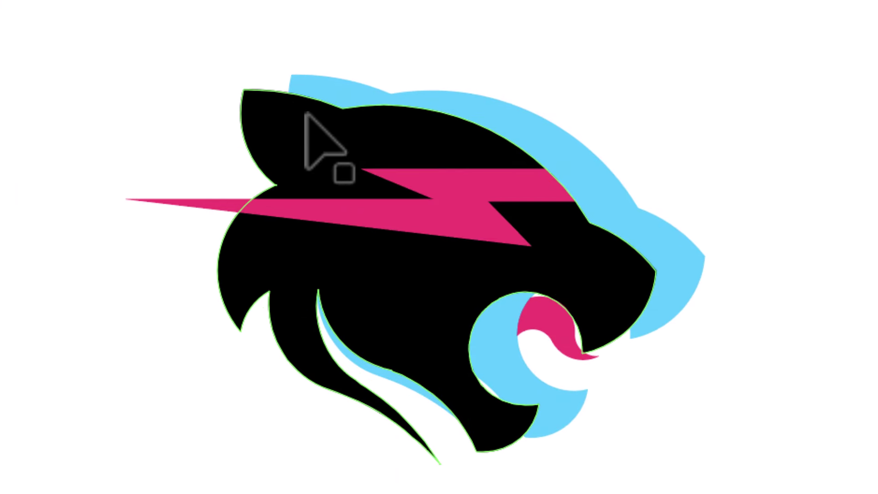
{"action": "left_click", "coordinate": [315, 123]}
{"action": "key", "text": "Delete"}
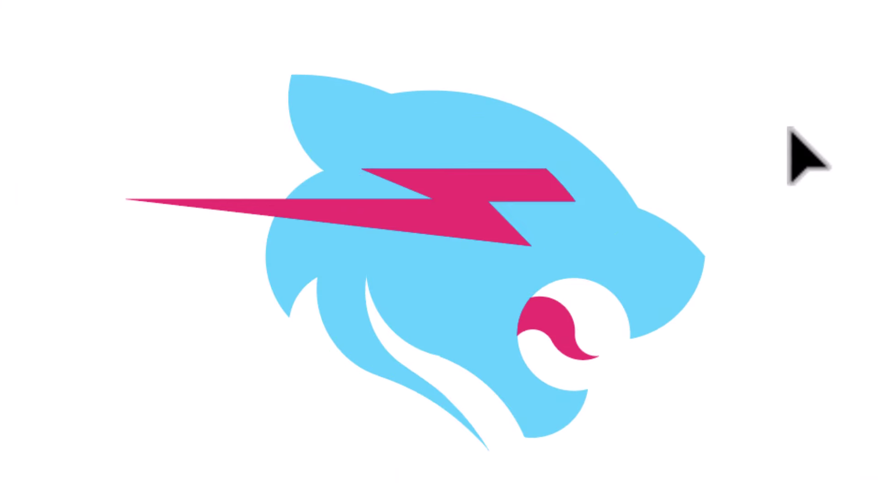
- Offset the lightning bolt's path outward by 15 px with miter joins
{"action": "left_click", "coordinate": [442, 252]}
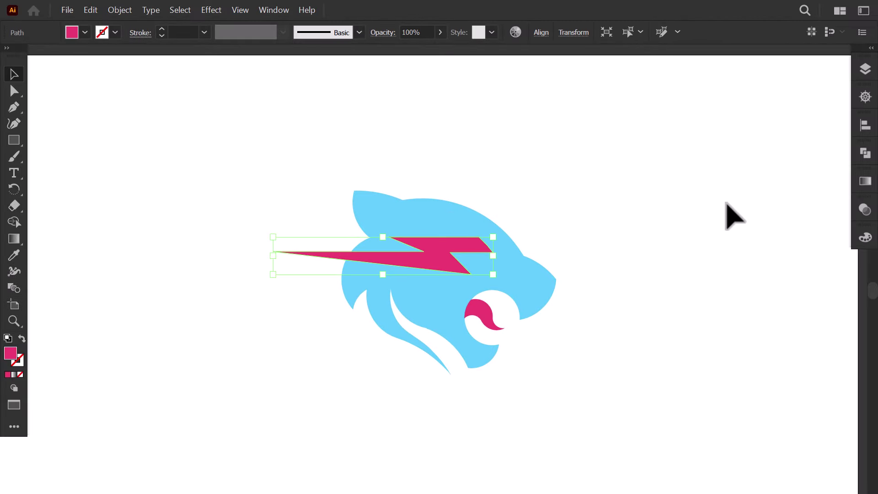
{"action": "left_click", "coordinate": [120, 9]}
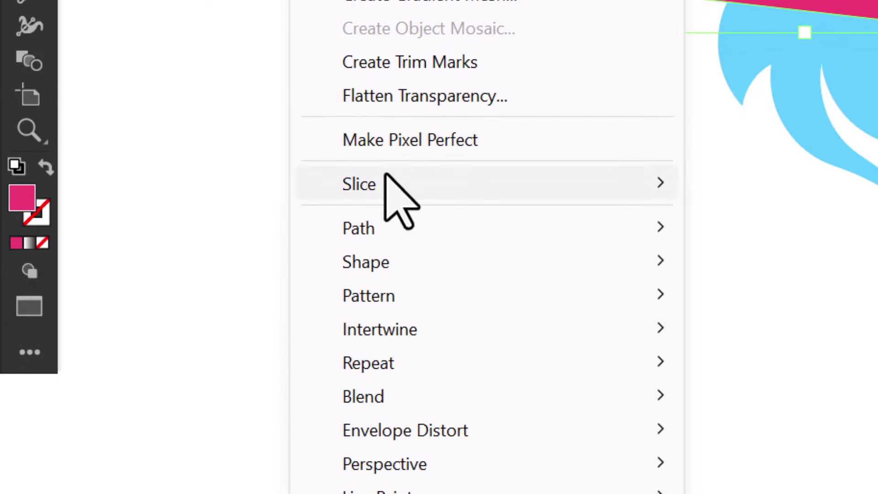
{"action": "mouse_move", "coordinate": [392, 240]}
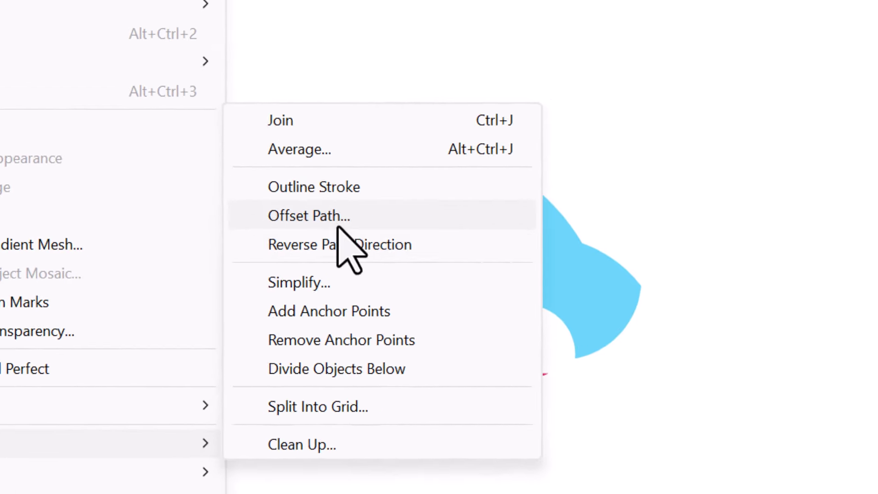
{"action": "left_click", "coordinate": [338, 226]}
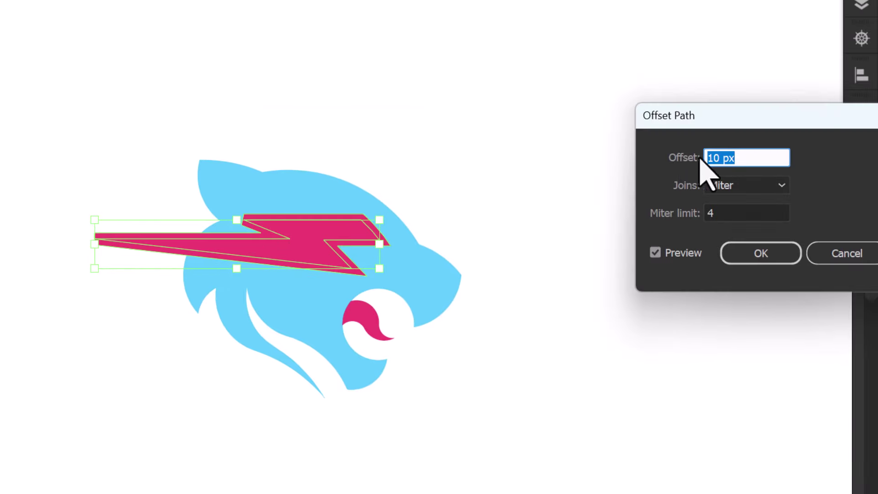
{"action": "left_click", "coordinate": [712, 158]}
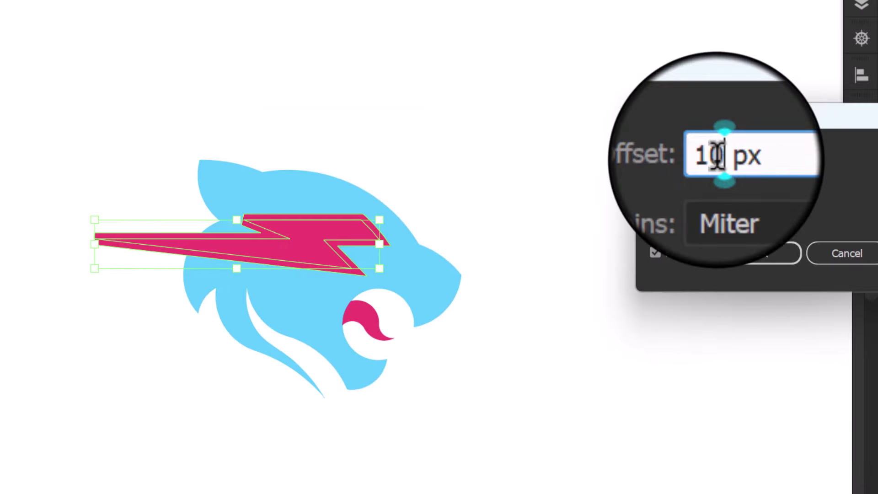
{"action": "left_click_drag", "start_coordinate": [712, 158], "coordinate": [718, 159]}
{"action": "type", "text": "5"}
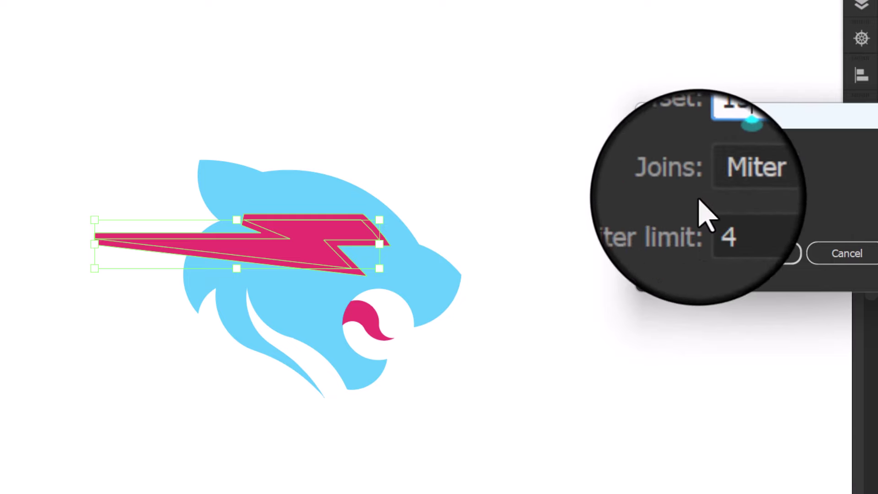
{"action": "key", "text": "Tab"}
{"action": "left_click", "coordinate": [767, 253]}
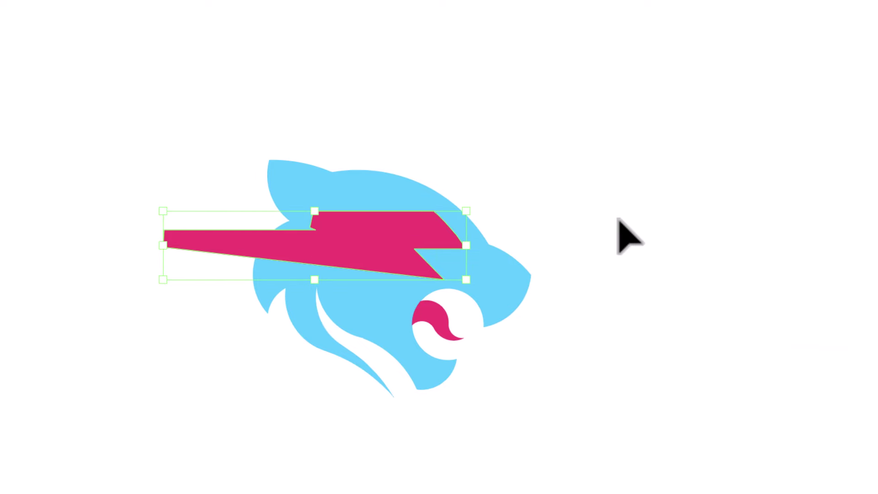
- Recolour the offset bolt outline with the white sampled from the artboard
{"action": "left_click", "coordinate": [18, 250]}
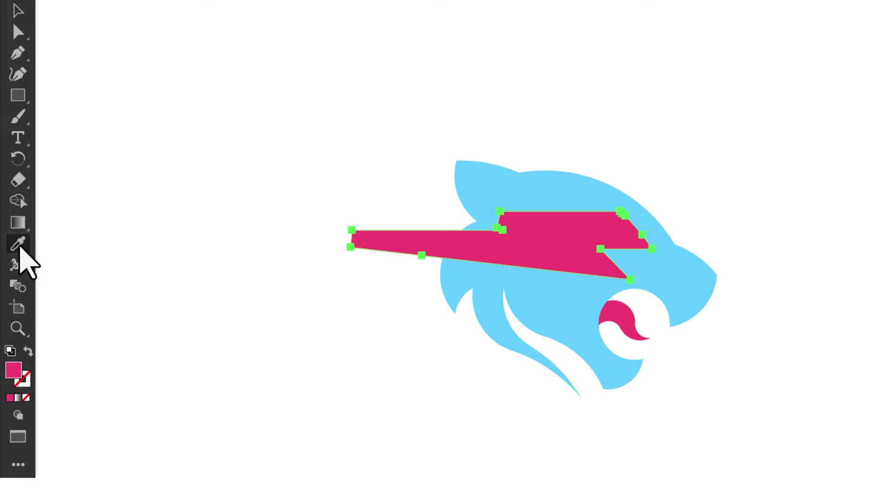
{"action": "left_click", "coordinate": [211, 229]}
{"action": "key", "text": "v"}
{"action": "key", "text": "ctrl+equal"}
{"action": "left_click", "coordinate": [40, 128]}
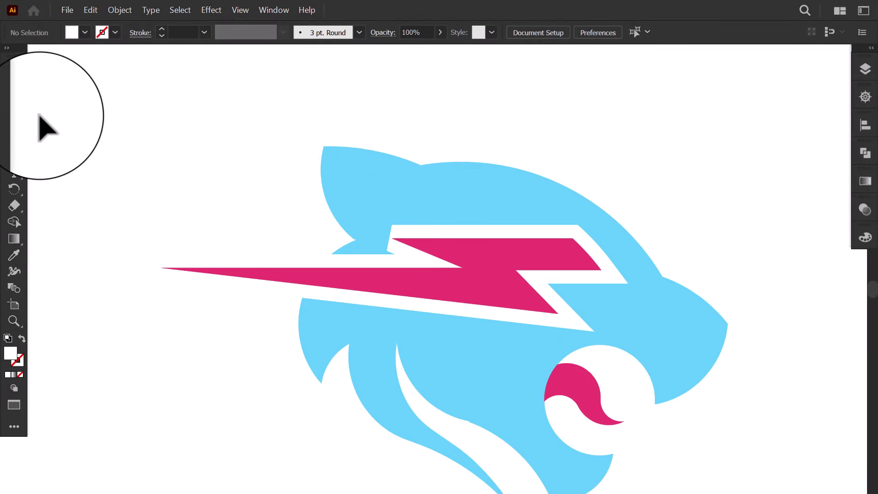
- Draw two straight lines in the head's blue, one extending the white outline's upper edge leftward and one running diagonally up from its notch
{"action": "left_click", "coordinate": [14, 107]}
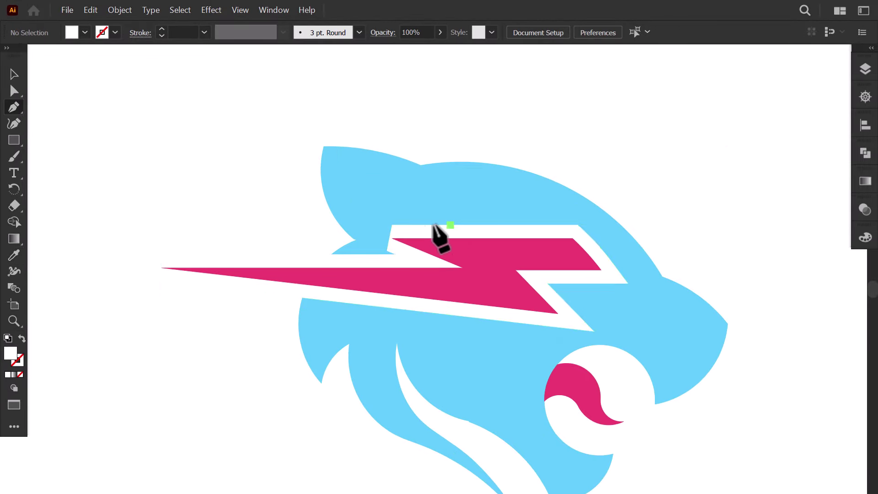
{"action": "left_click", "coordinate": [250, 225]}
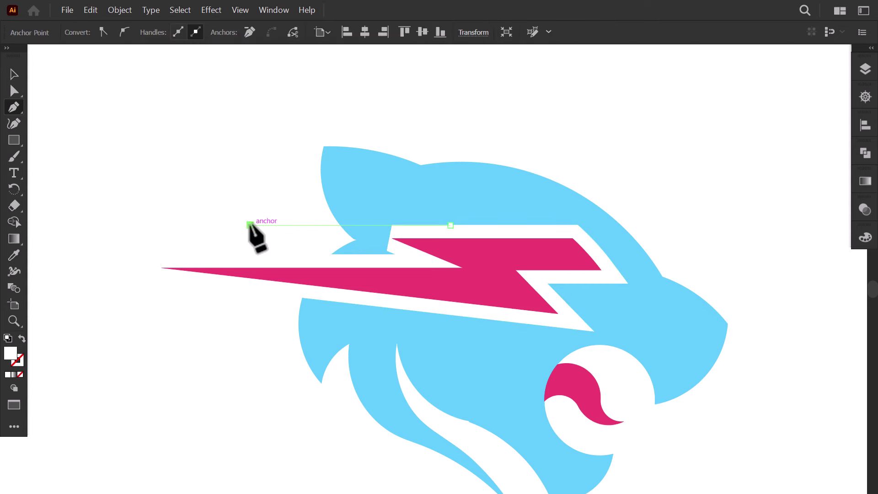
{"action": "left_click", "coordinate": [14, 254]}
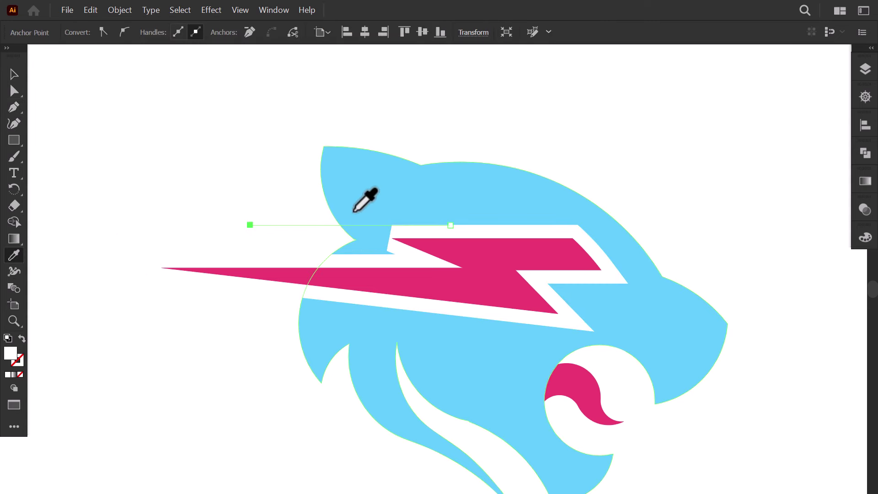
{"action": "left_click", "coordinate": [22, 338]}
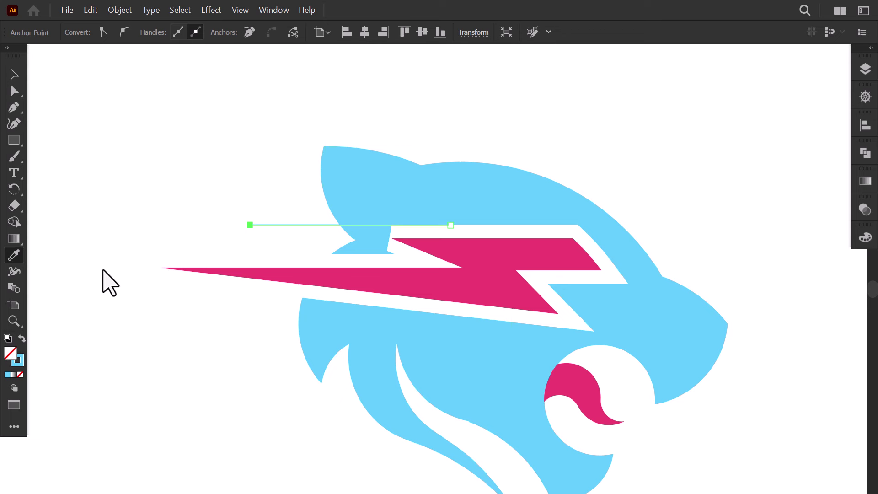
{"action": "key", "text": "p"}
{"action": "left_click", "coordinate": [396, 254]}
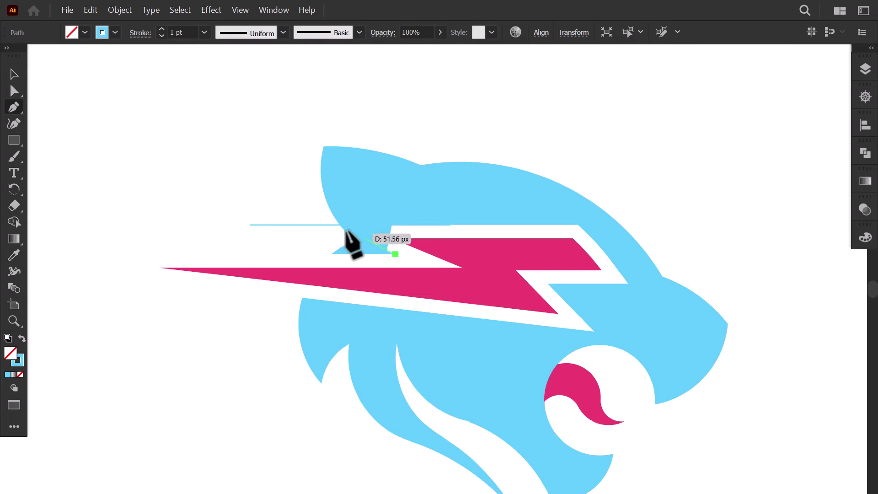
{"action": "left_click", "coordinate": [302, 214]}
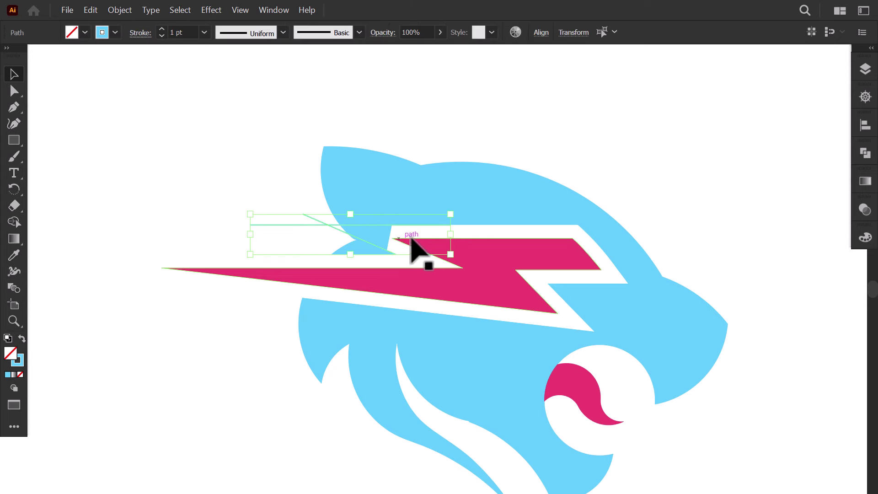
- Build the triangle between the two lines and the white outline with the Shape Builder, and delete the leftover line ends
{"action": "left_click", "coordinate": [14, 222]}
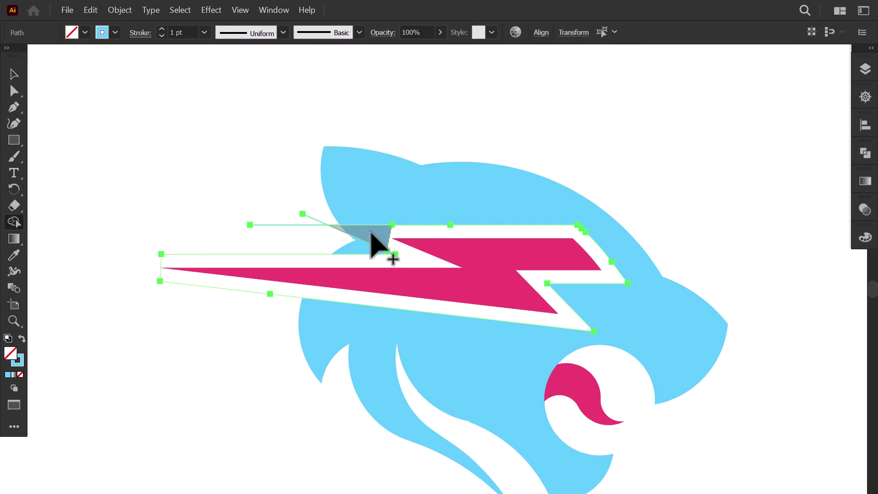
{"action": "left_click_drag", "start_coordinate": [337, 236], "coordinate": [286, 221]}
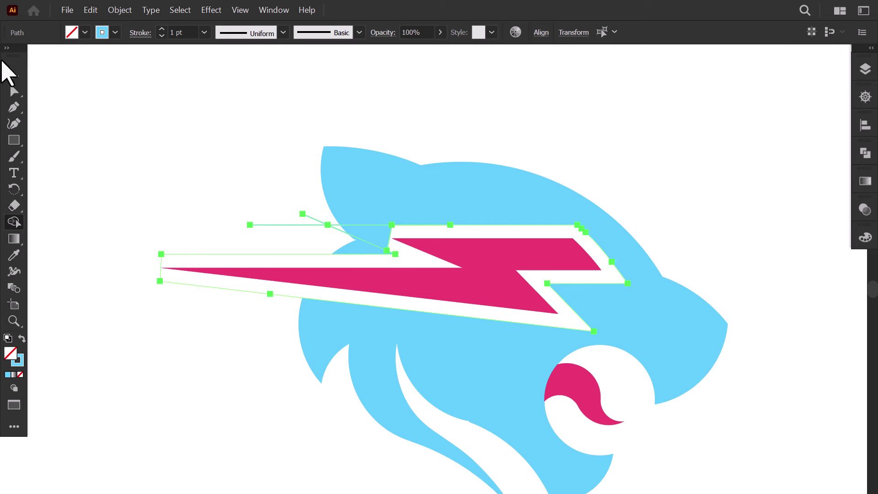
{"action": "left_click", "coordinate": [12, 79]}
{"action": "left_click", "coordinate": [118, 104]}
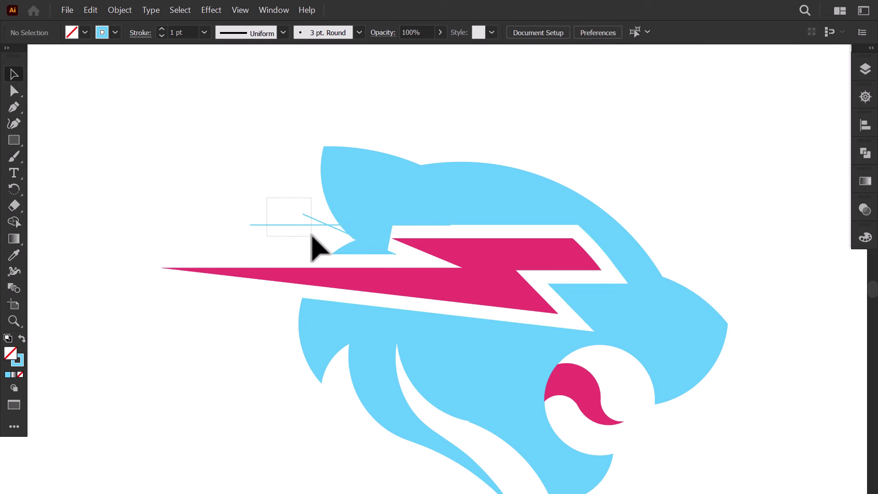
{"action": "left_click_drag", "start_coordinate": [311, 234], "coordinate": [310, 235]}
{"action": "key", "text": "Delete"}
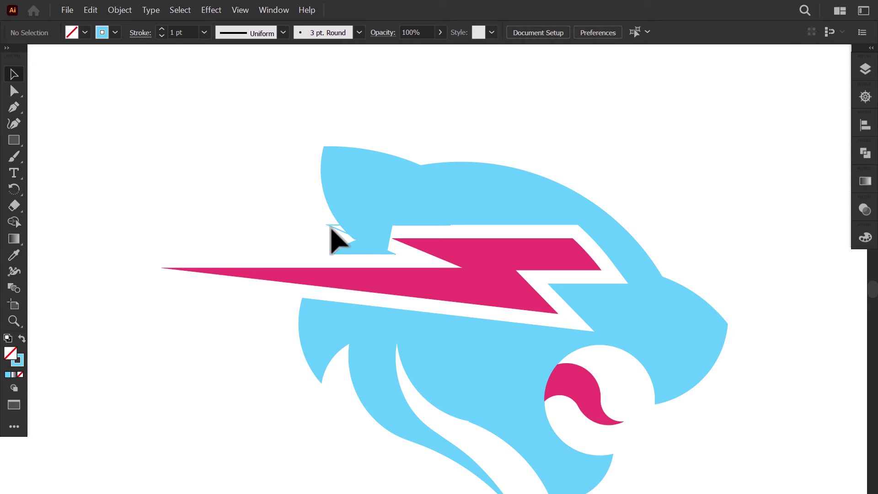
- Fill the small triangle with white and unite it with the white bolt outline
{"action": "left_click", "coordinate": [332, 230]}
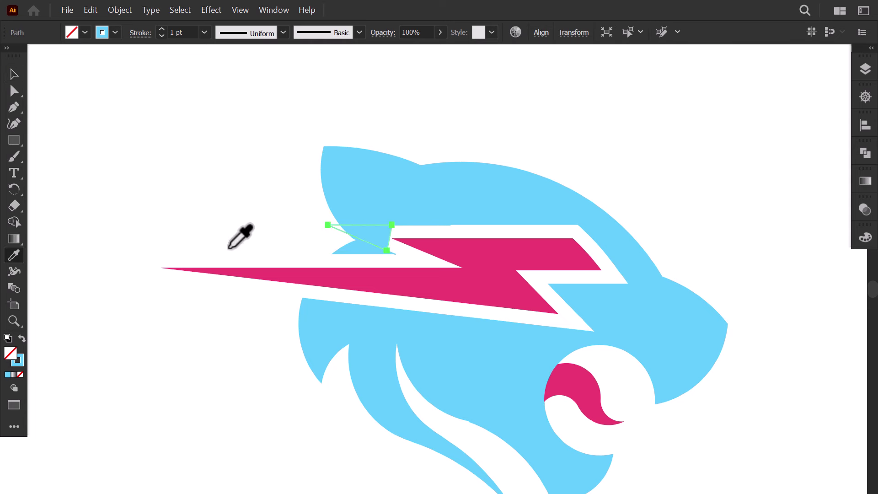
{"action": "left_click", "coordinate": [442, 234]}
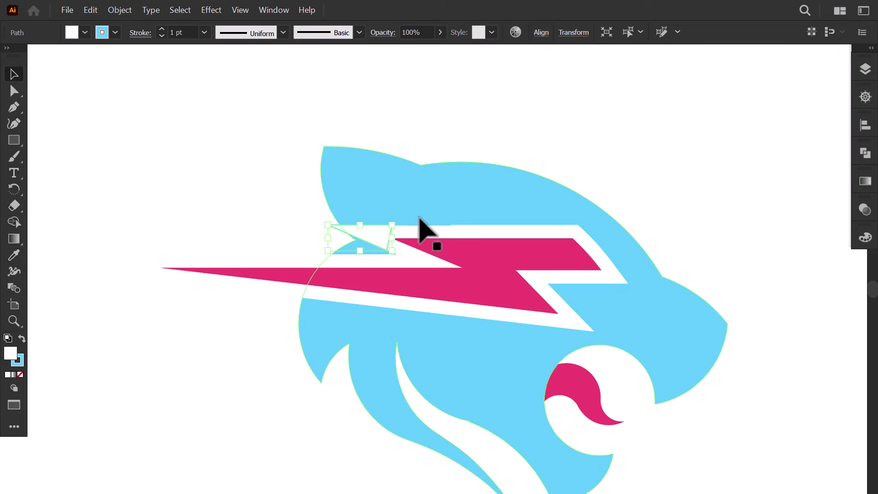
{"action": "left_click", "coordinate": [426, 228], "text": "shift"}
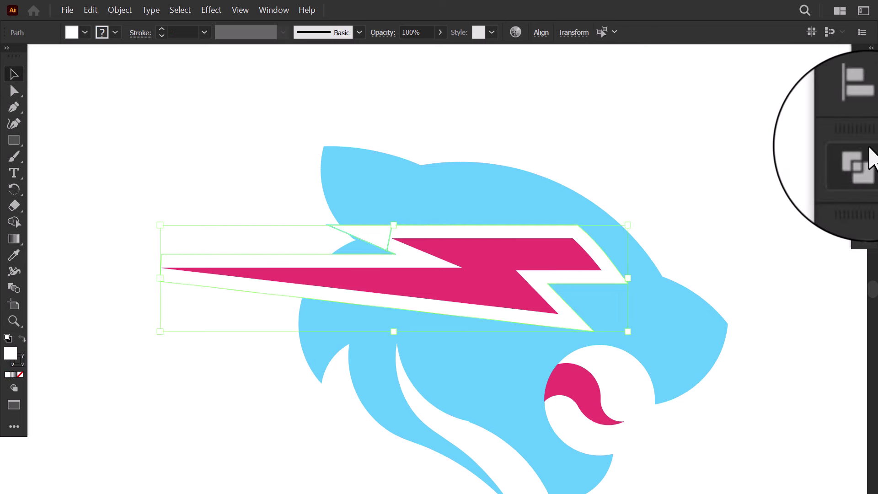
{"action": "left_click", "coordinate": [865, 153]}
{"action": "left_click", "coordinate": [704, 183]}
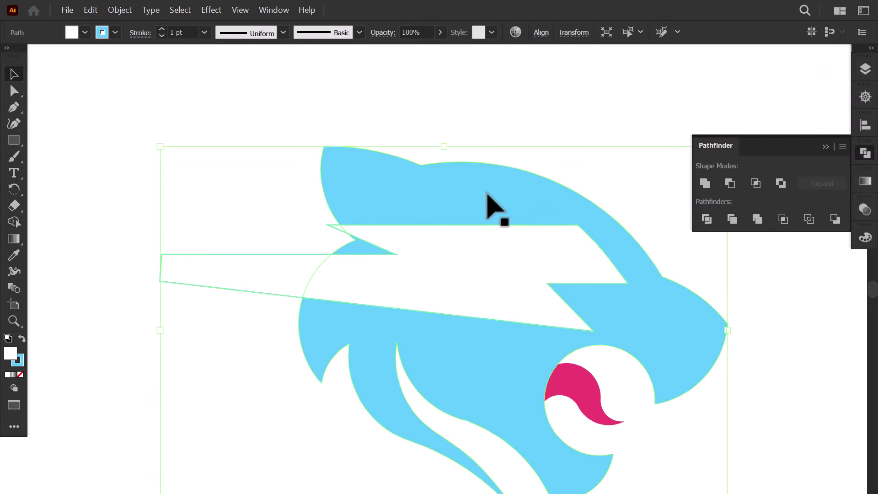
- Subtract the white bolt outline from the blue head shape with Minus Front
{"action": "left_click", "coordinate": [729, 183]}
{"action": "left_click", "coordinate": [626, 133]}
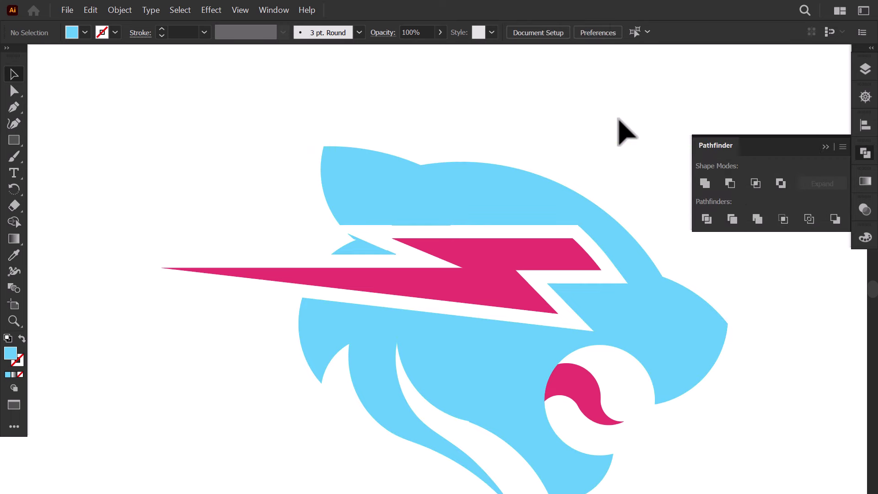
- Move the tongue away from the mouth's back edge and rotate it slightly clockwise inside the opening
{"action": "scroll", "coordinate": [591, 349], "scroll_direction": "down", "scroll_amount": 2}
{"action": "scroll", "coordinate": [543, 319], "scroll_direction": "up", "scroll_amount": 5}
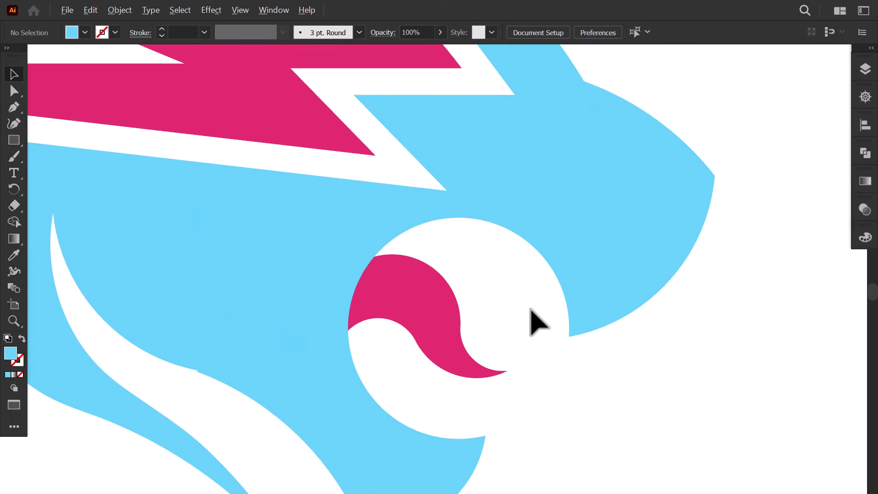
{"action": "left_click_drag", "start_coordinate": [439, 302], "coordinate": [456, 303]}
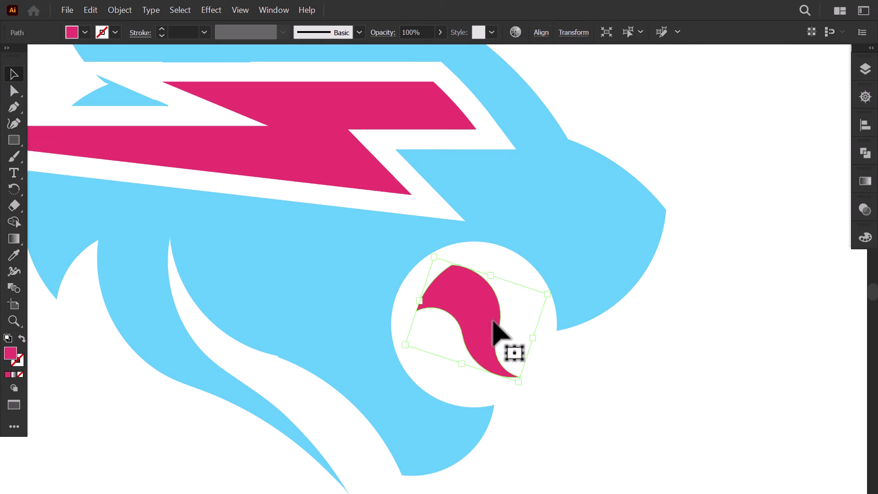
{"action": "left_click_drag", "start_coordinate": [500, 334], "coordinate": [495, 337]}
{"action": "key", "text": "ctrl+shift+a"}
{"action": "key", "text": "ctrl+0"}
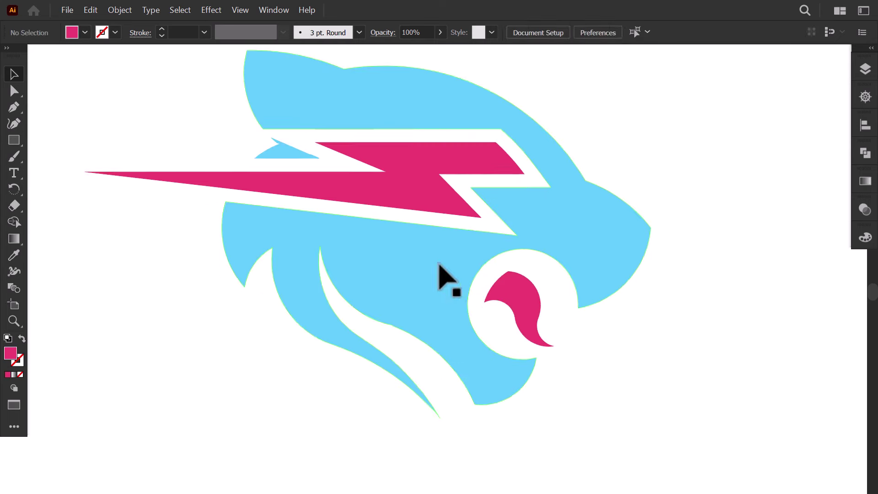